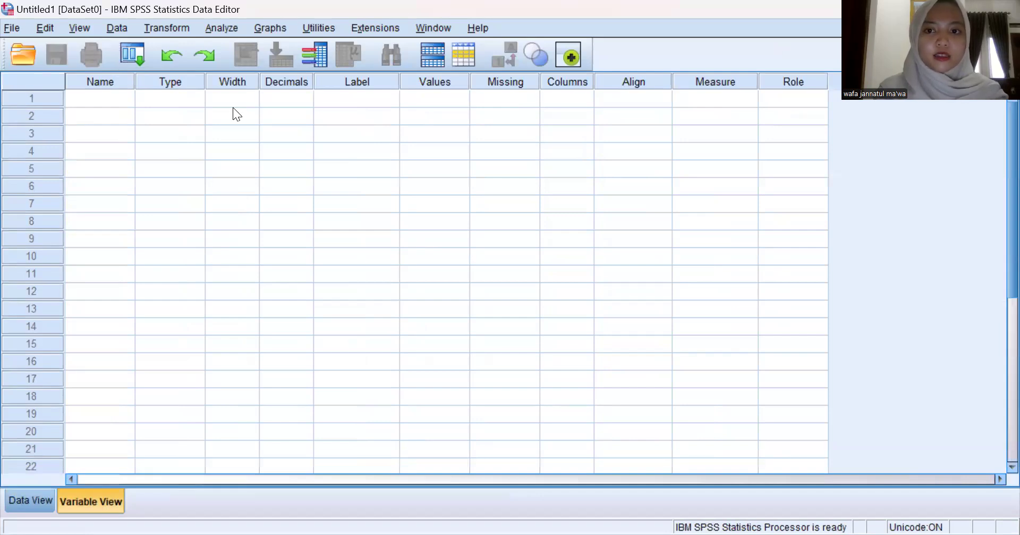
Define the first two variables, naming them No and X1_Harga_Diskon
click(122, 99)
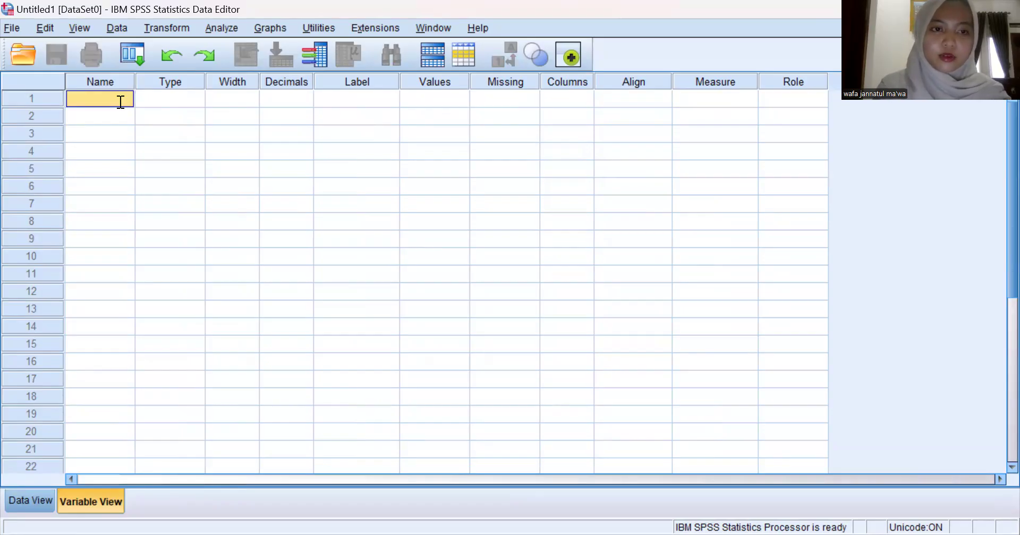
text(No)
key(Return)
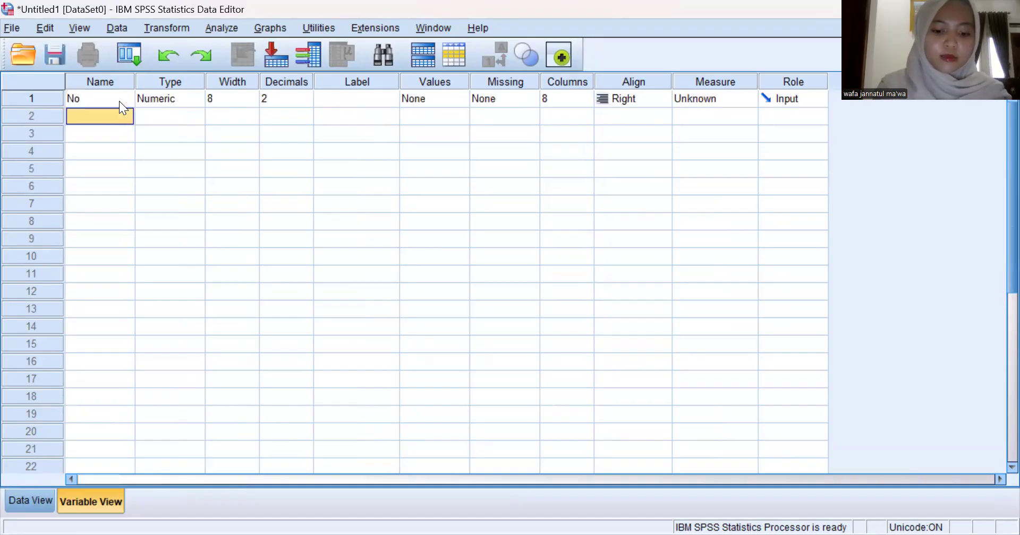
text(X1)
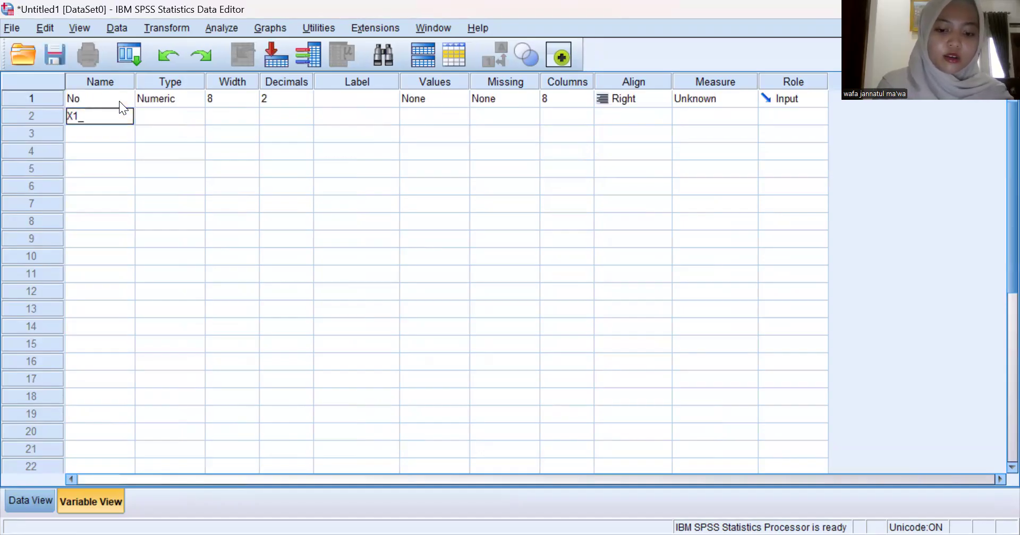
text(_Harga_Diskon)
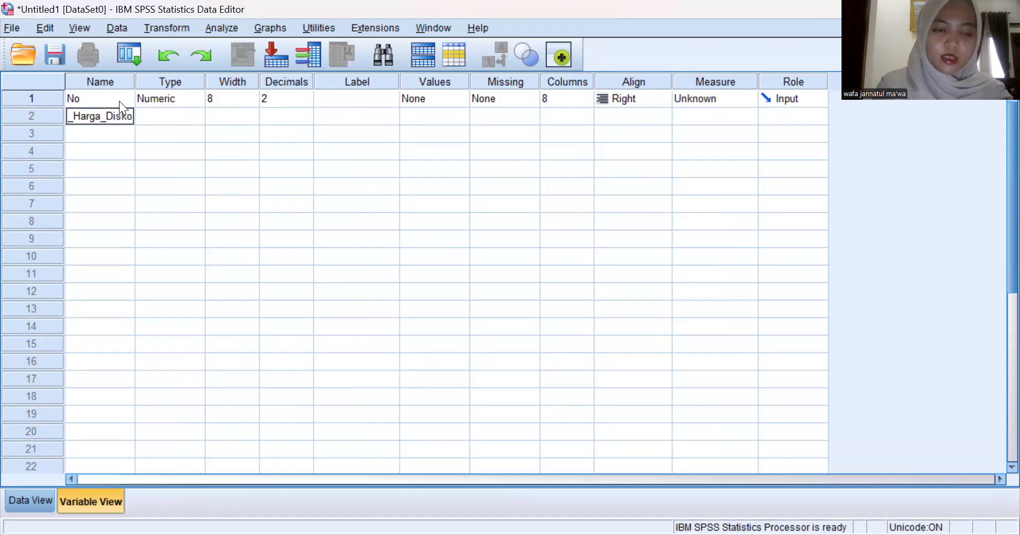
key(Return)
Add a third variable named X2_Promosi_Online
text(X@)
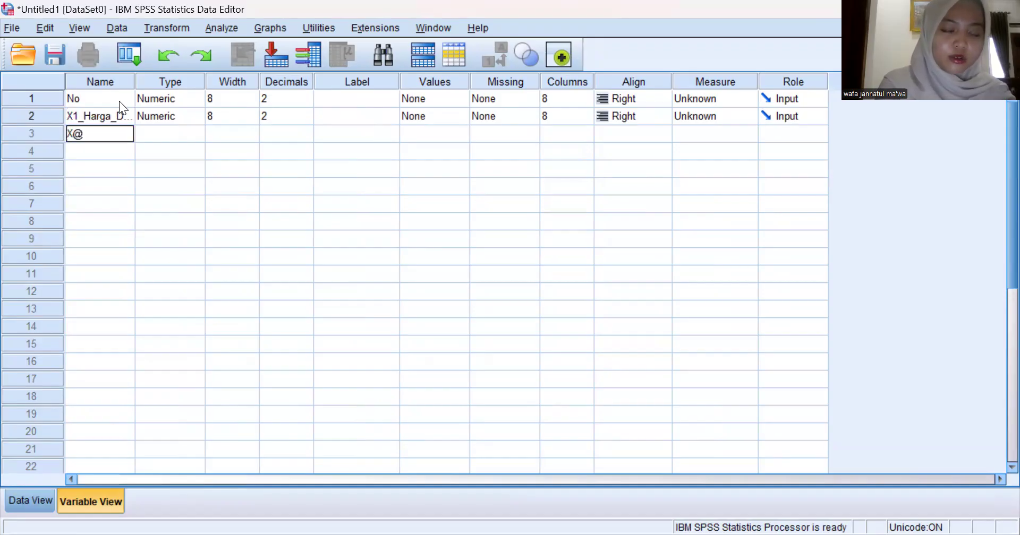
key(BackSpace)
text(2)
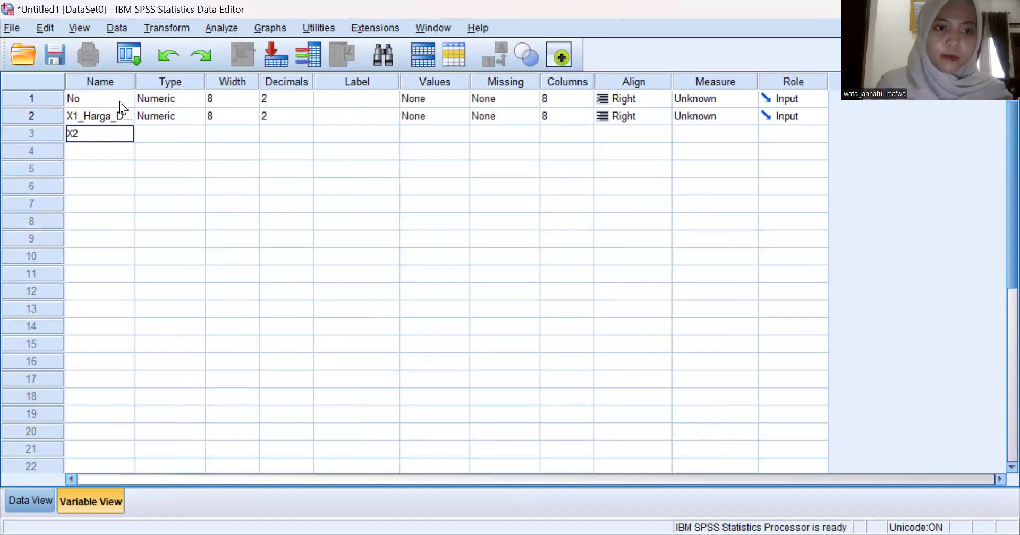
text(_p)
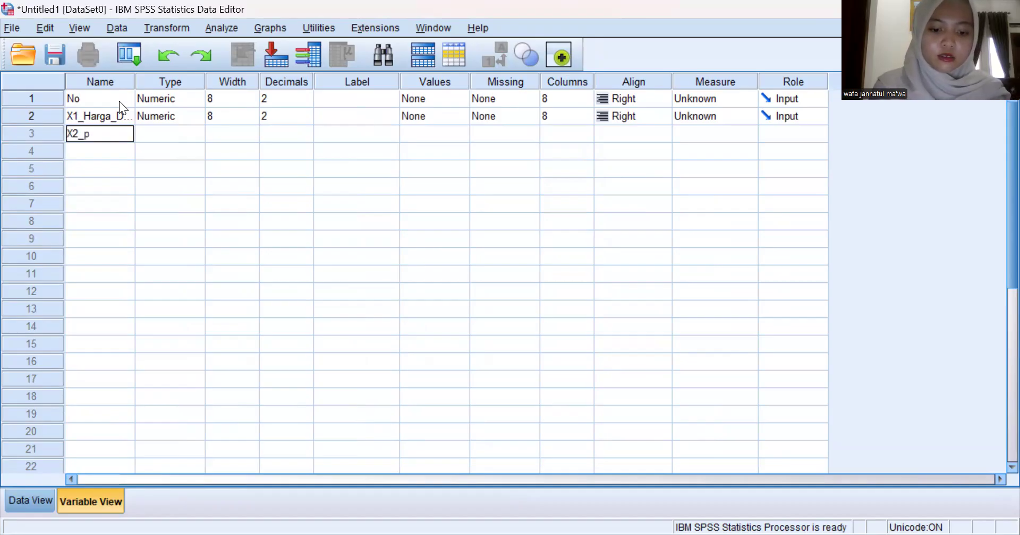
text(ROM)
key(BackSpace)
key(BackSpace)
key(BackSpace)
key(BackSpace)
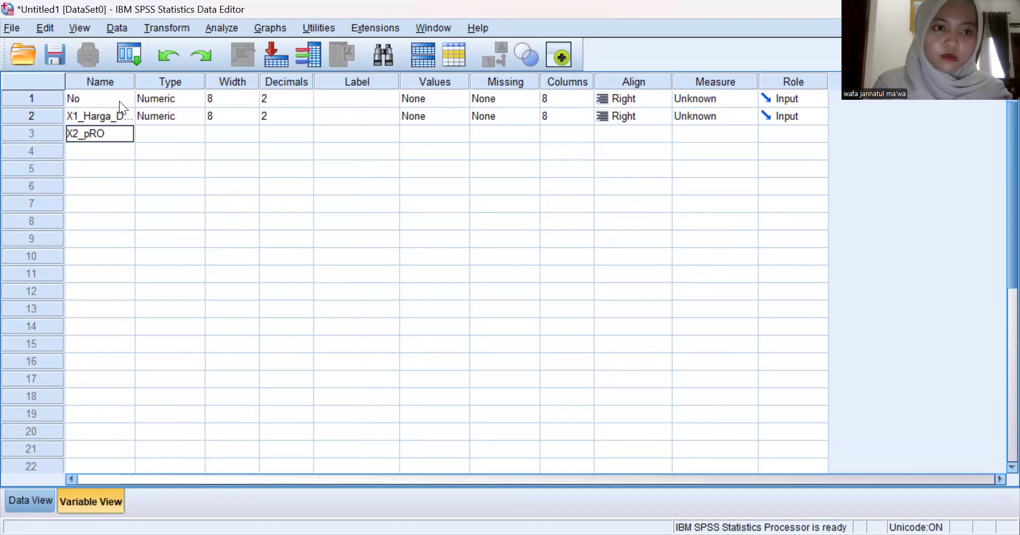
text(Promosi_)
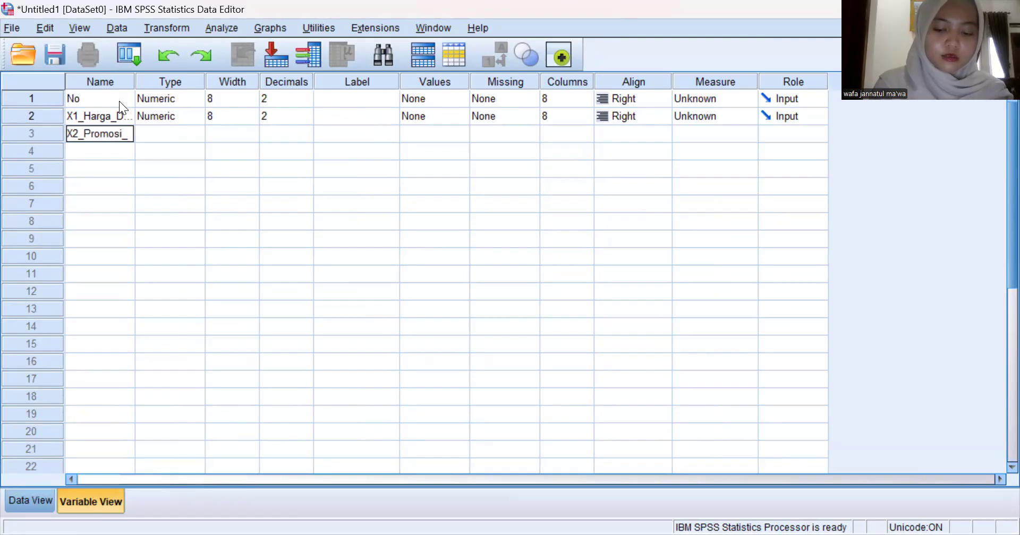
text(Online)
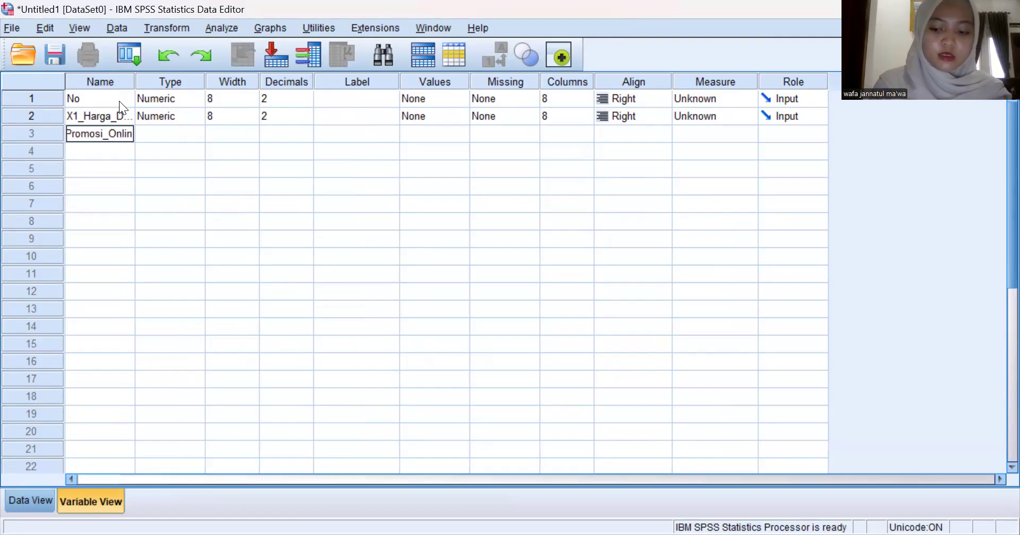
key(Return)
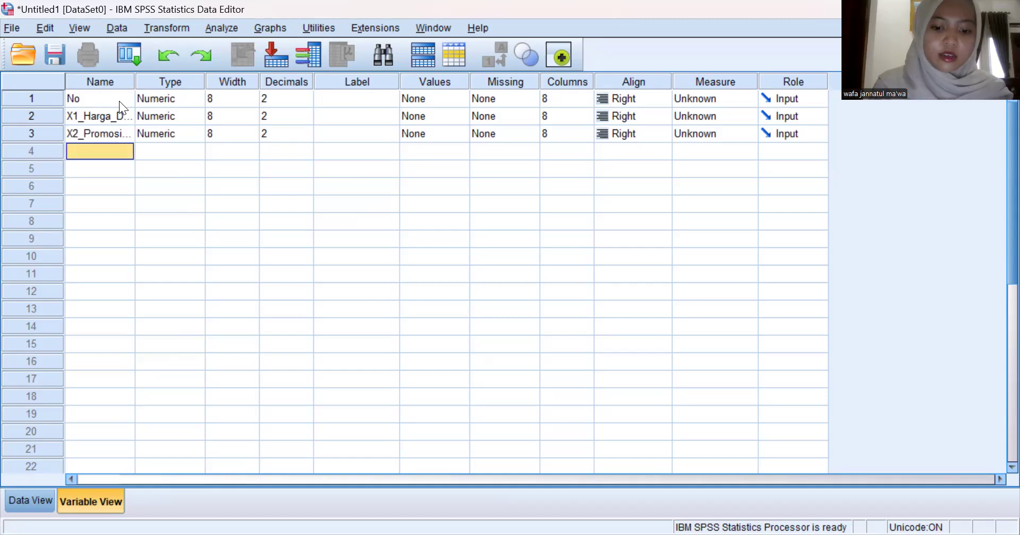
Add a fourth variable named Y_Impulse_Buying
text(Y_)
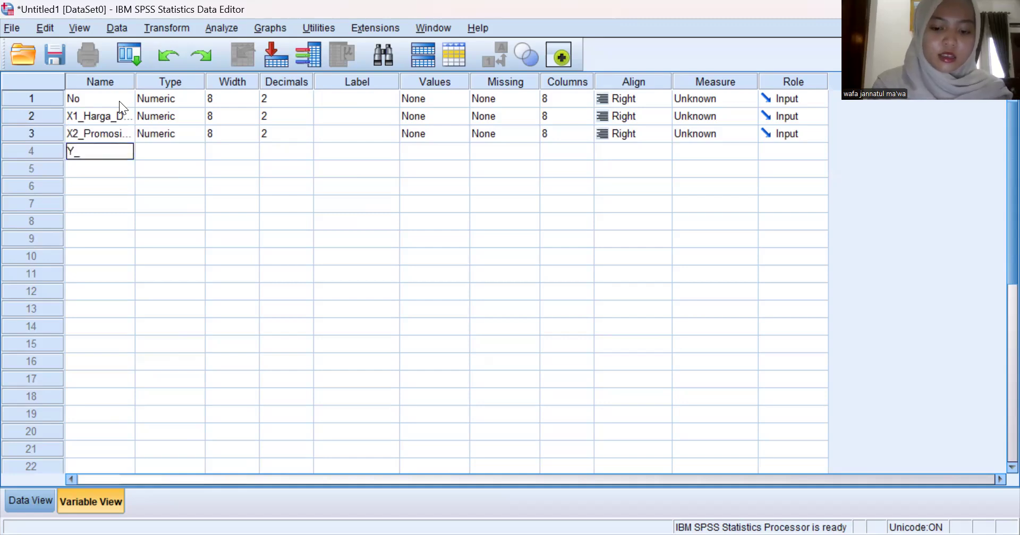
text(Impu)
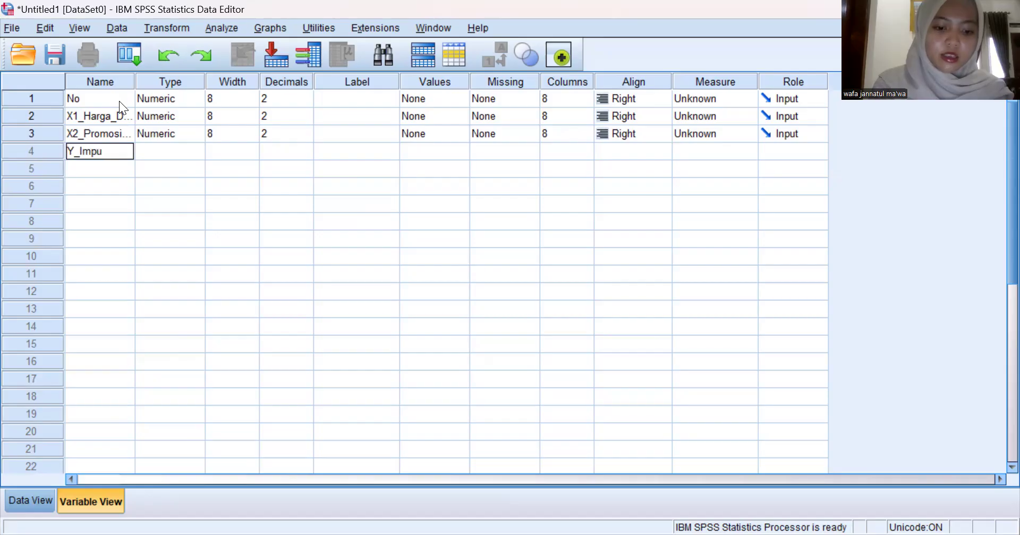
text(lse_)
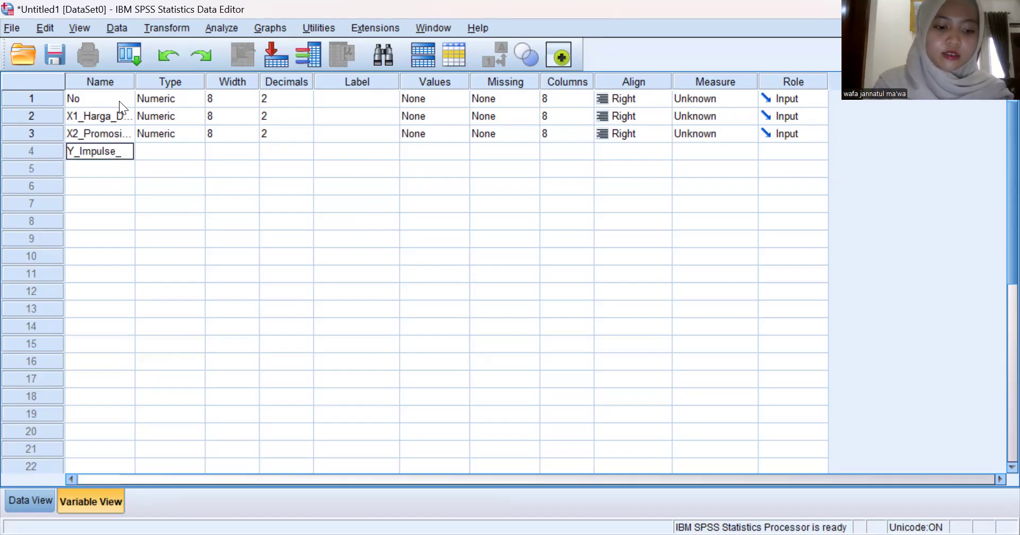
text(Buying)
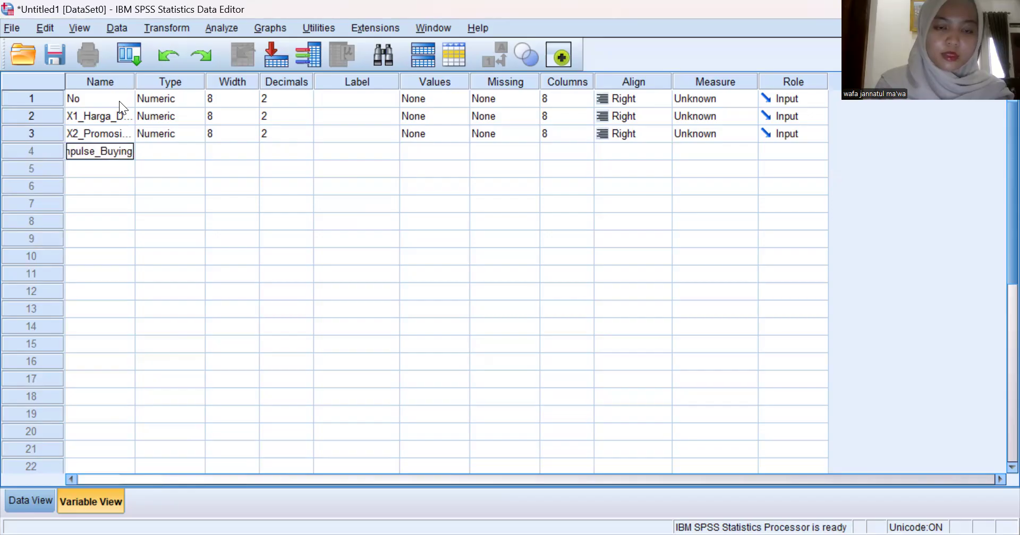
key(Return)
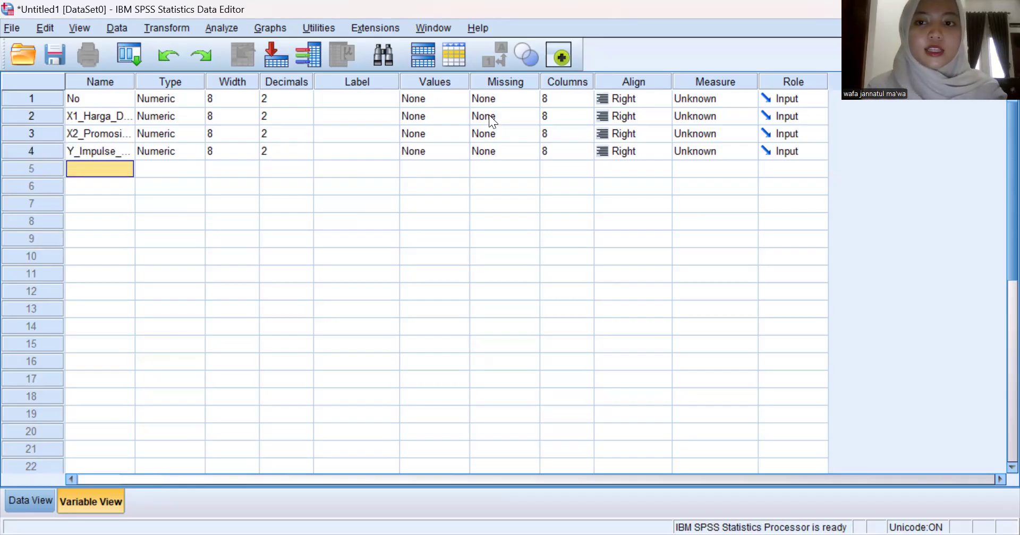
Set the measurement level of No to Nominal and of the X1, X2 and Y variables to Scale
click(713, 96)
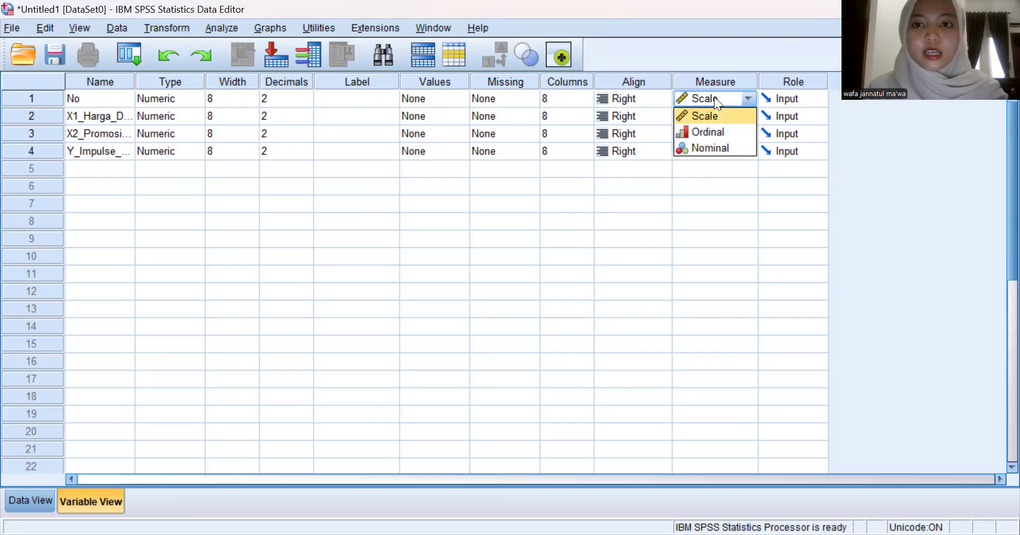
click(723, 149)
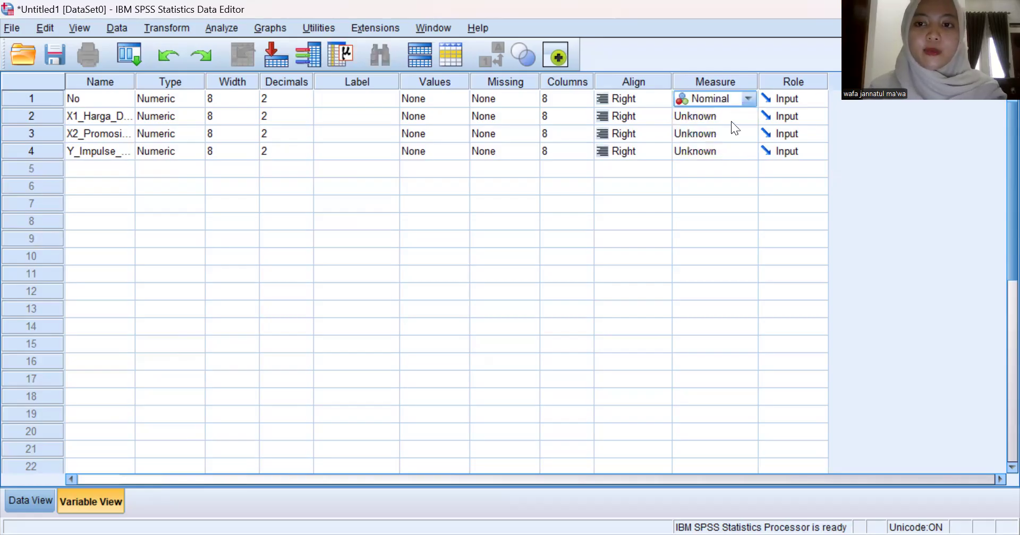
click(726, 117)
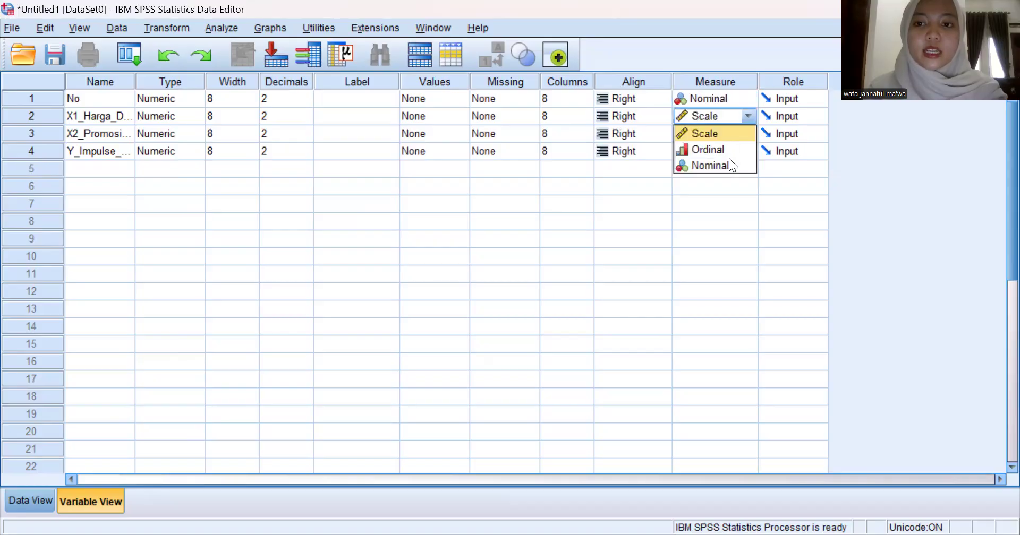
click(722, 130)
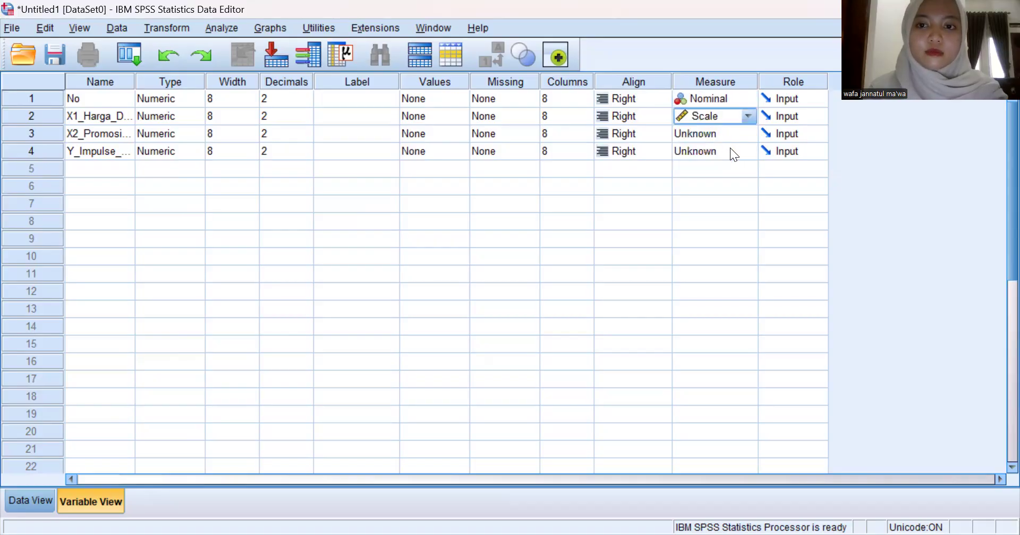
key(Down)
click(730, 150)
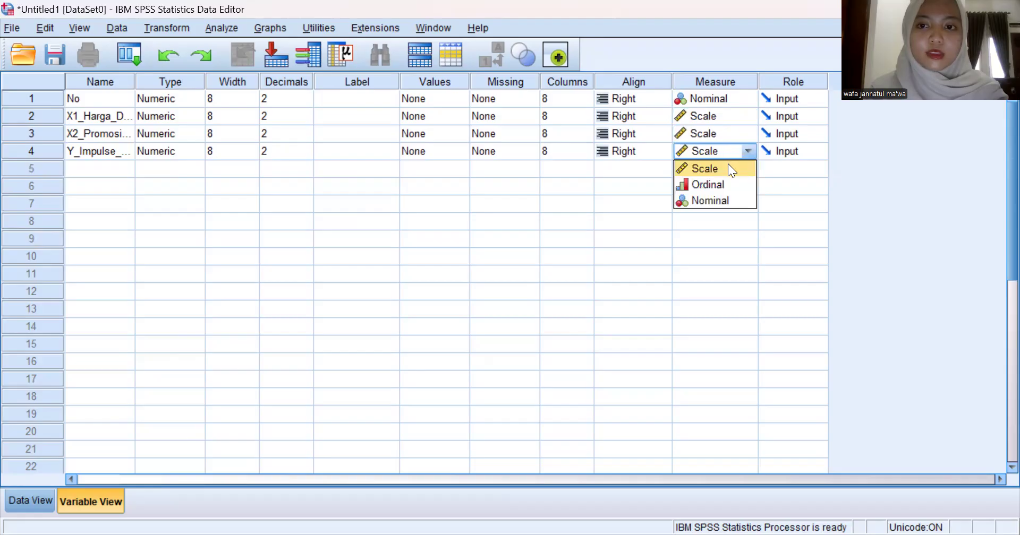
click(567, 148)
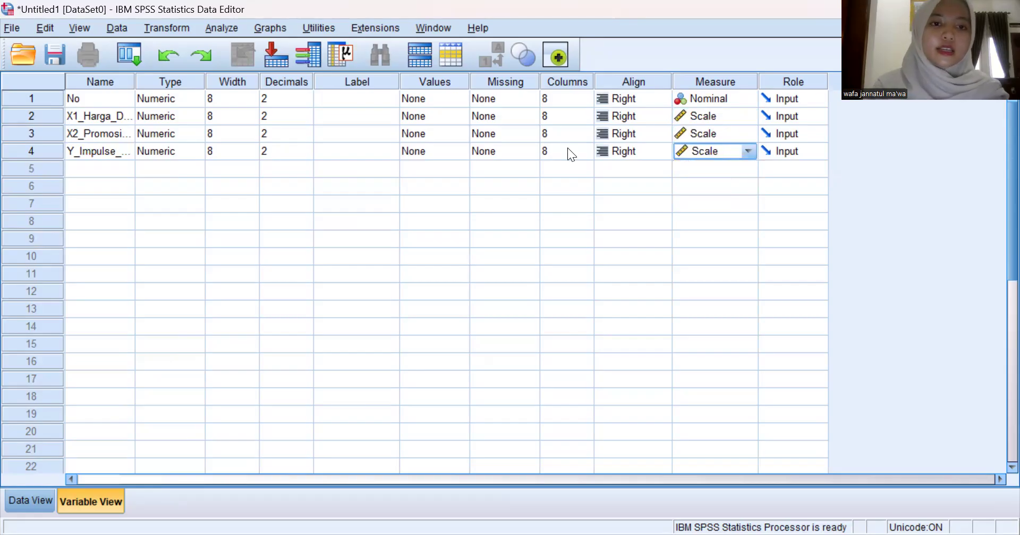
Set the decimals of all four variables to 0
click(289, 97)
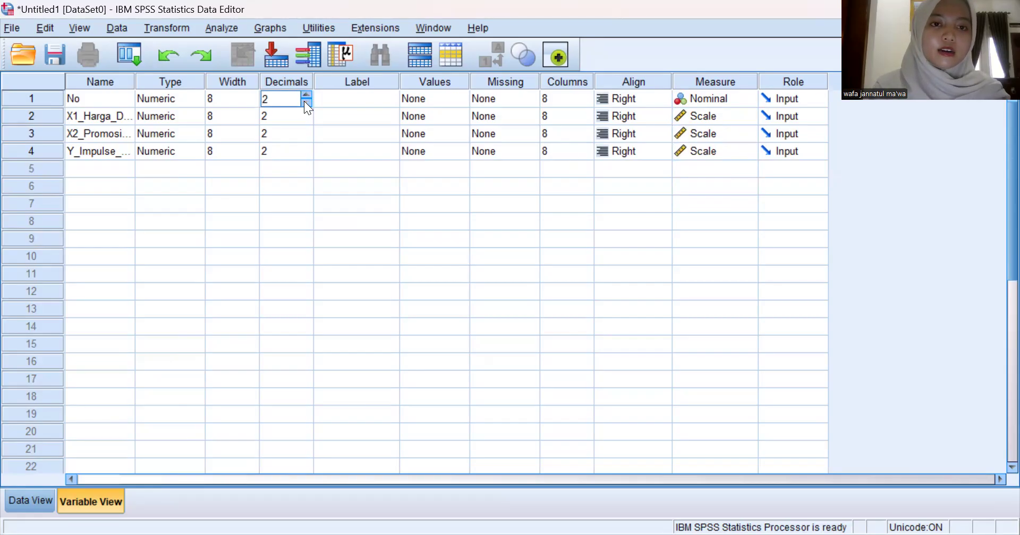
click(305, 102)
click(306, 102)
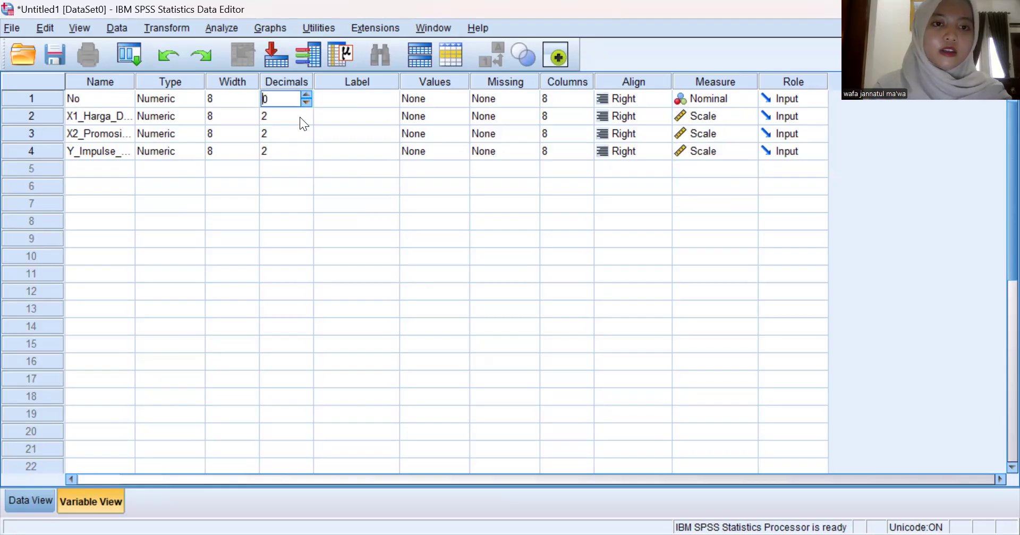
click(300, 116)
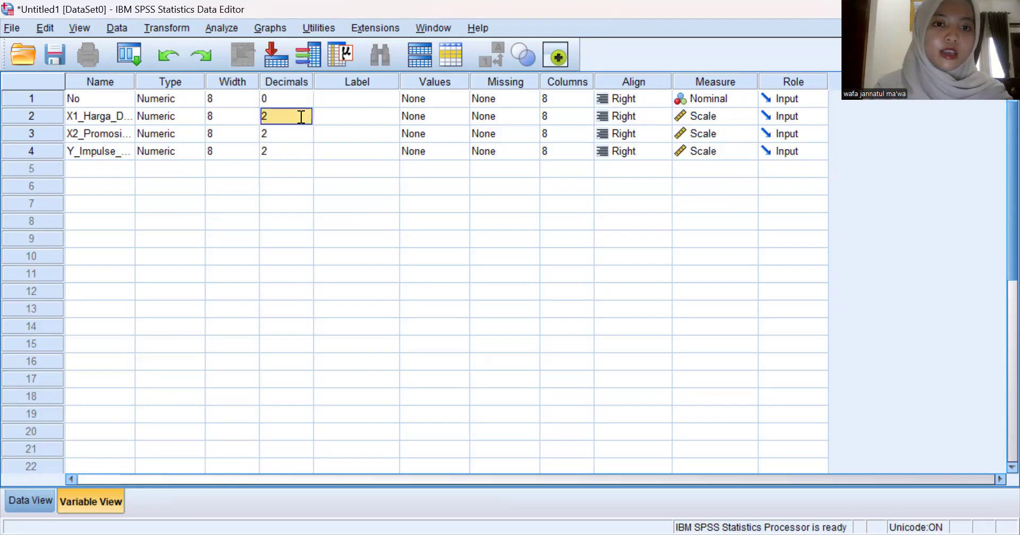
click(301, 117)
click(301, 117)
click(301, 118)
key(Return)
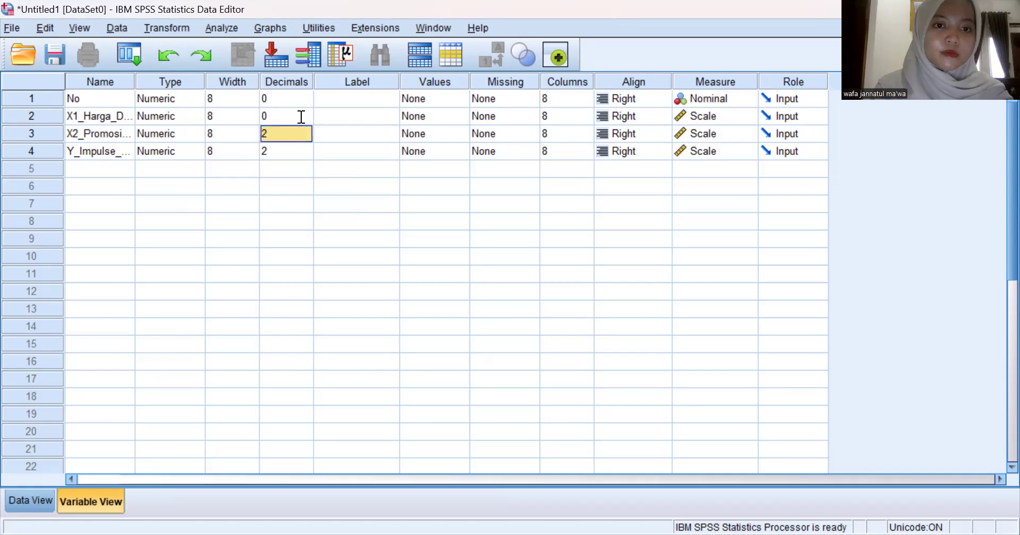
text(0)
key(Return)
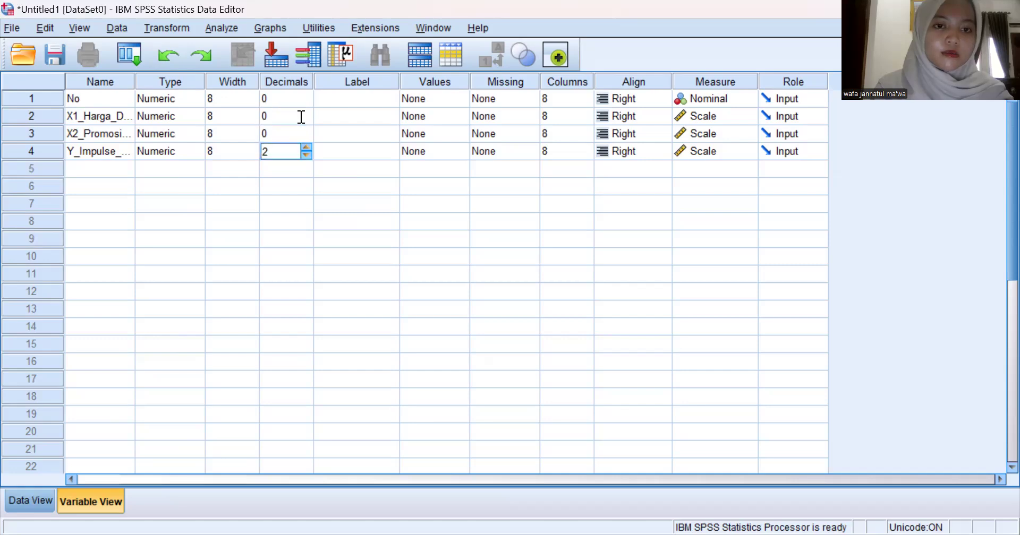
key(Down)
key(Down)
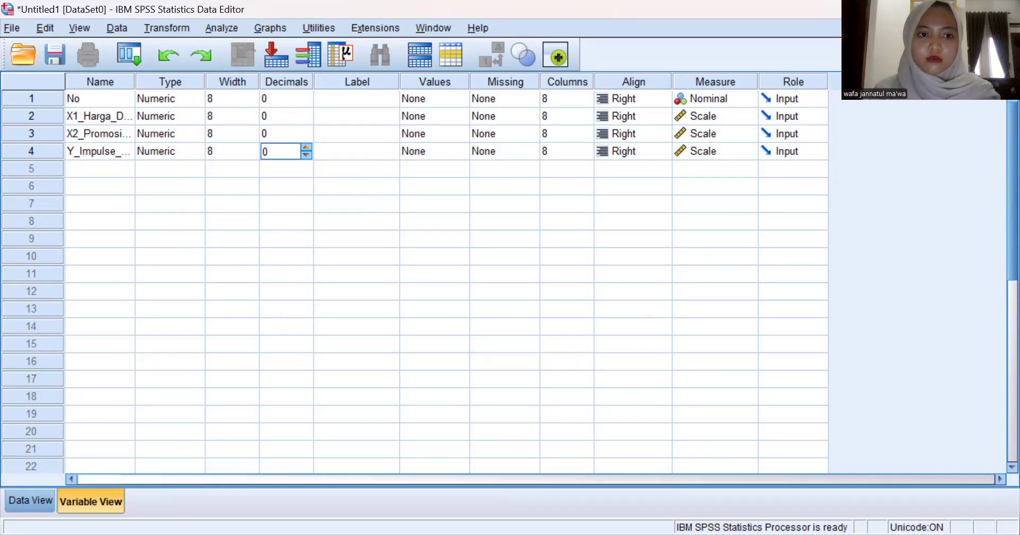
Copy the prepared data from the other window and paste it into the data grid, starting at row 1 of the No column
key(alt+Tab)
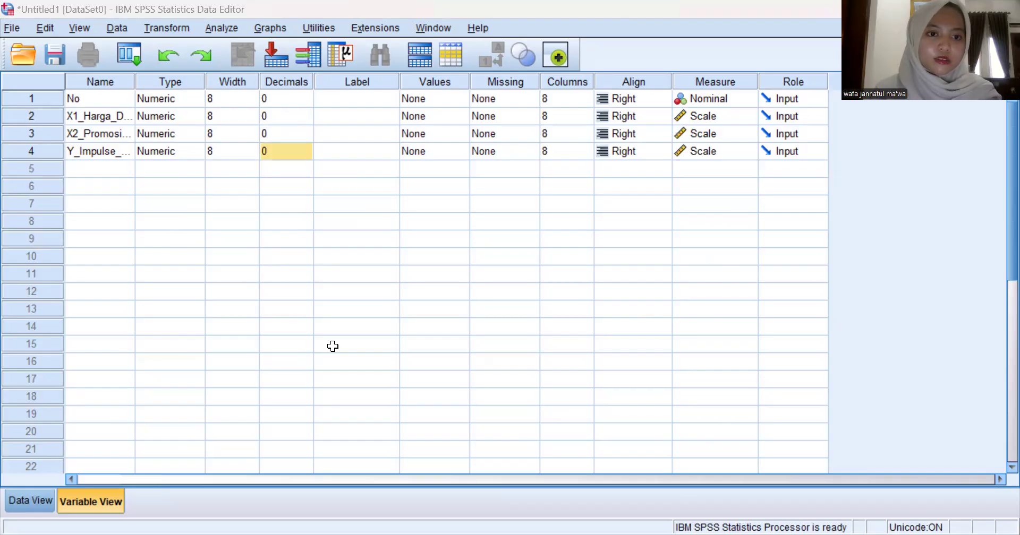
drag(332, 347, 195, 481)
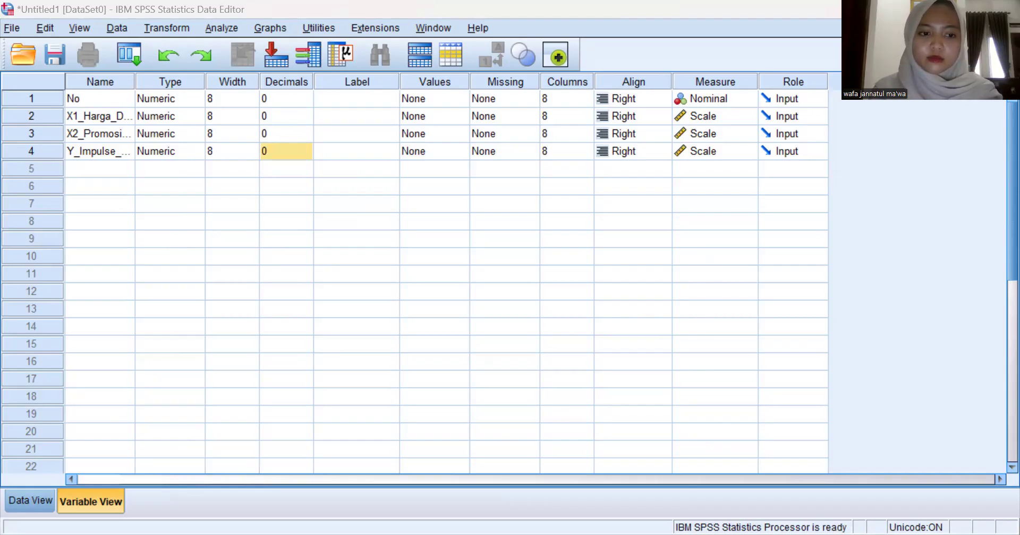
click(32, 499)
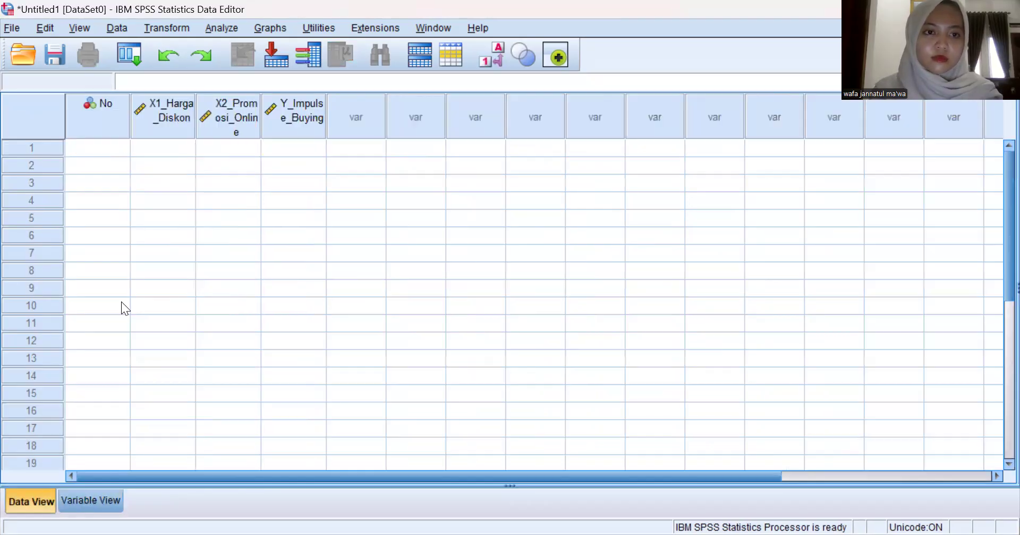
click(115, 150)
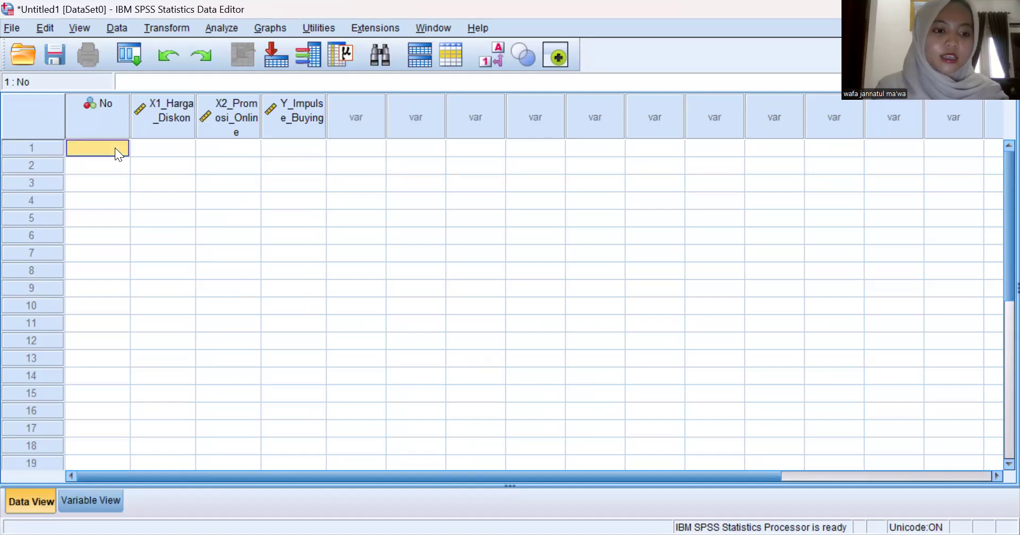
key(ctrl+v)
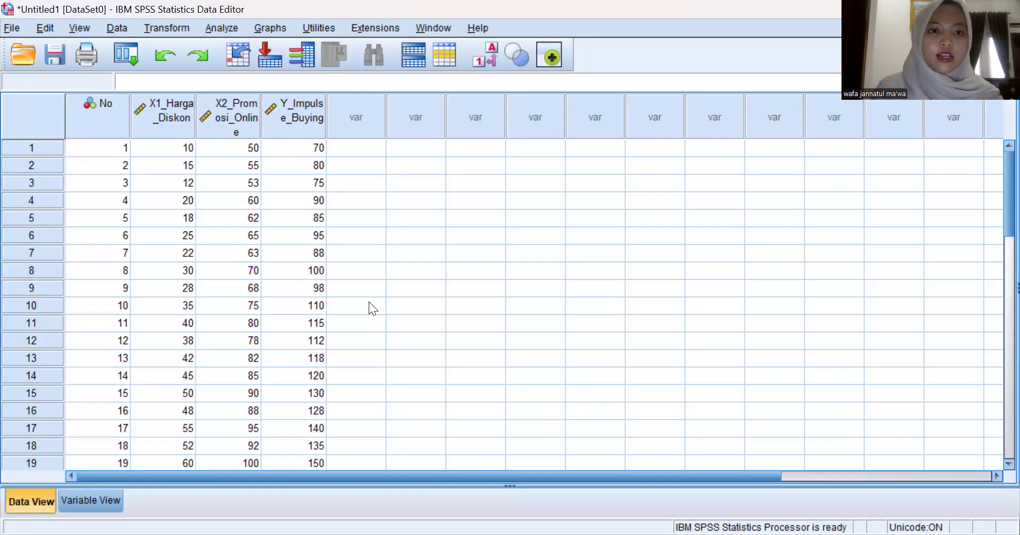
Set up a linear regression with Y_Impulse_Buying as the dependent variable and X1_Harga_Diskon and X2_Promosi_Online as the independents
click(219, 25)
mouse_move(288, 211)
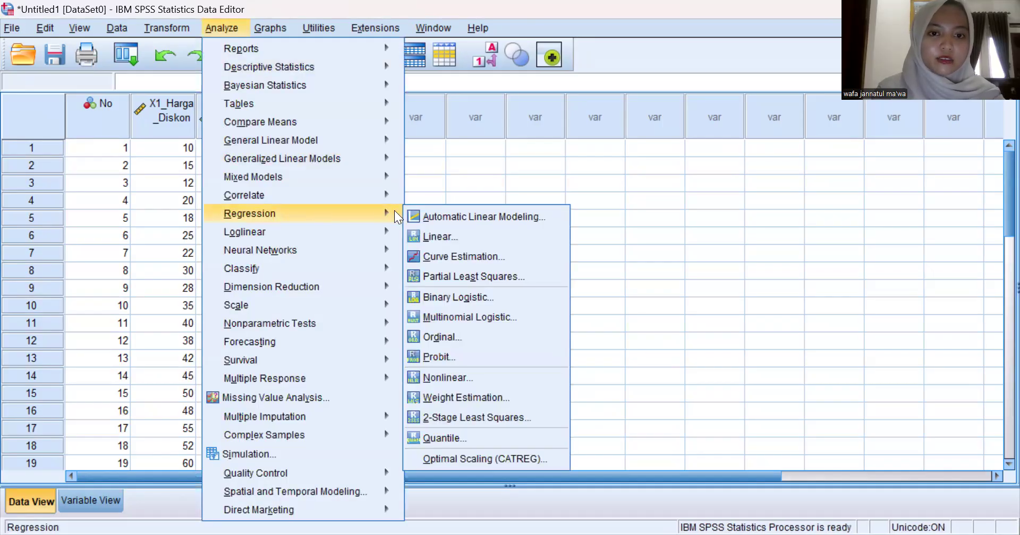
click(490, 237)
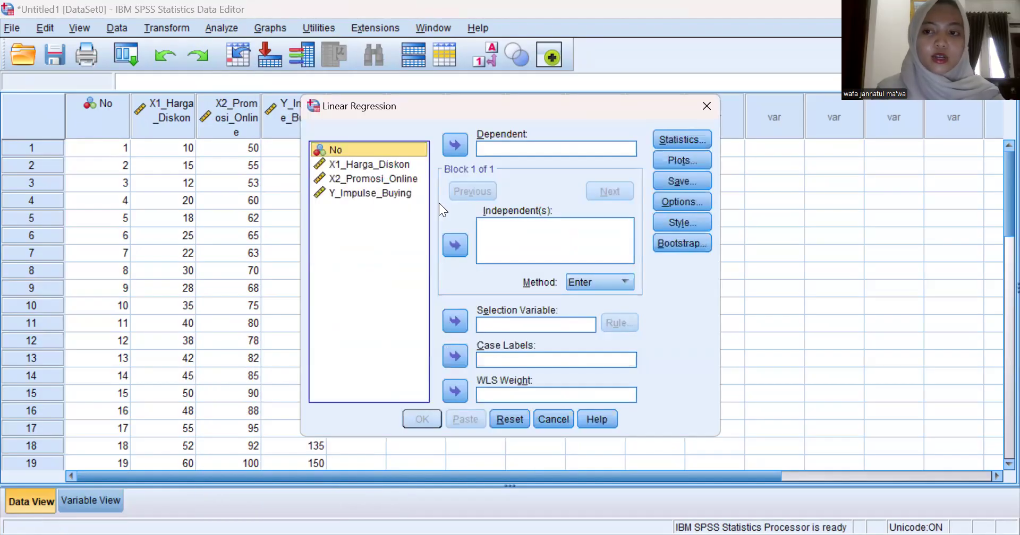
click(370, 193)
click(447, 147)
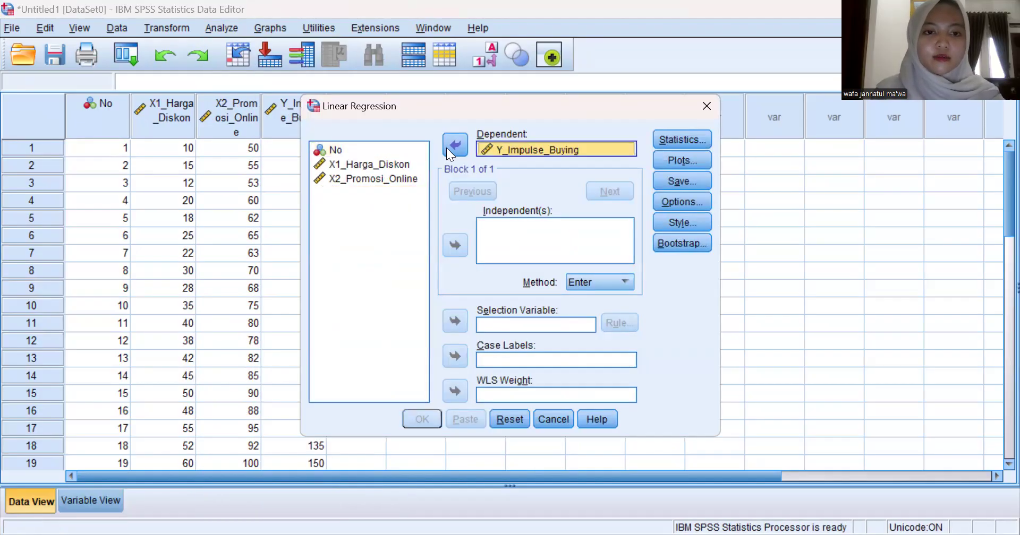
click(412, 166)
click(454, 245)
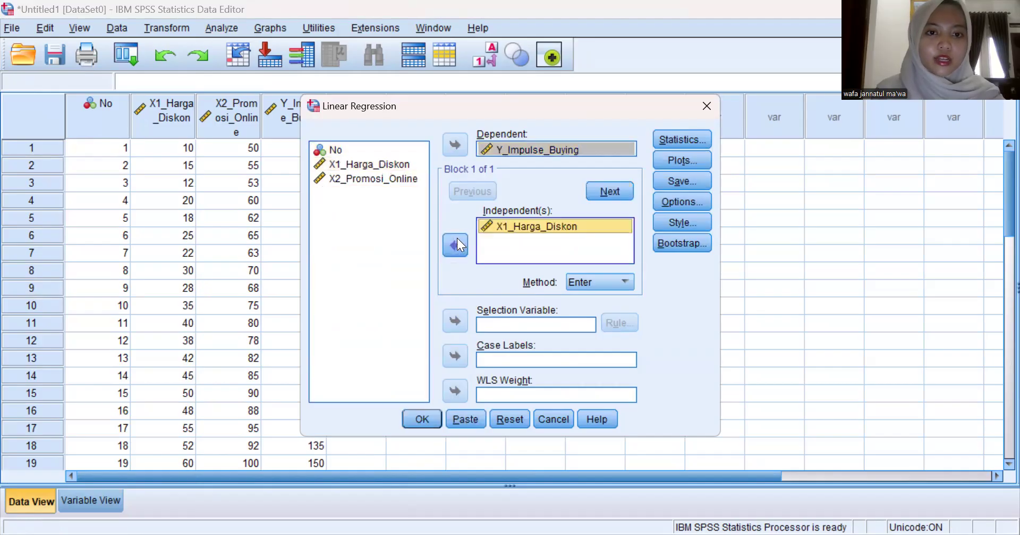
click(372, 179)
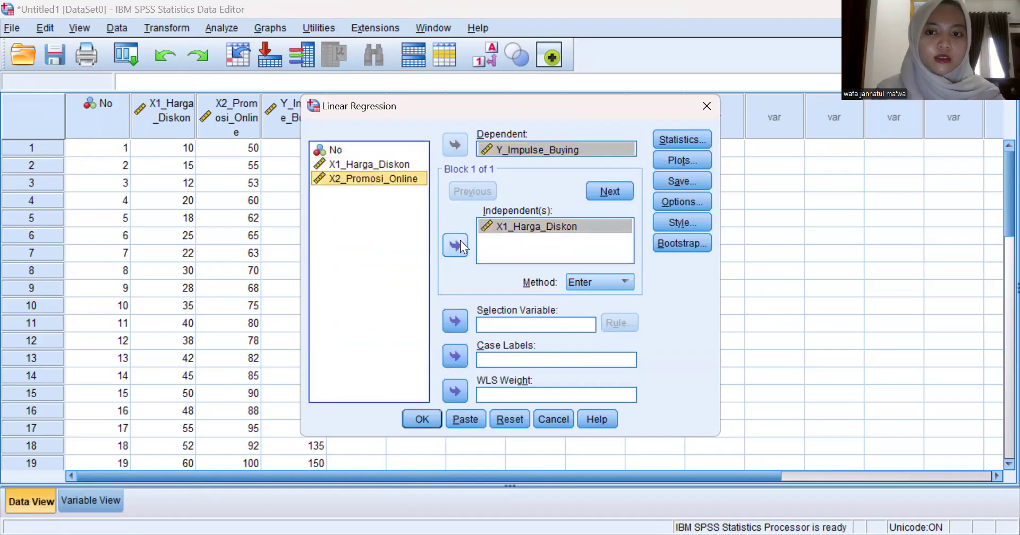
click(455, 244)
Include the Durbin-Watson test and collinearity diagnostics in the regression statistics
click(665, 142)
click(389, 291)
click(509, 248)
click(455, 370)
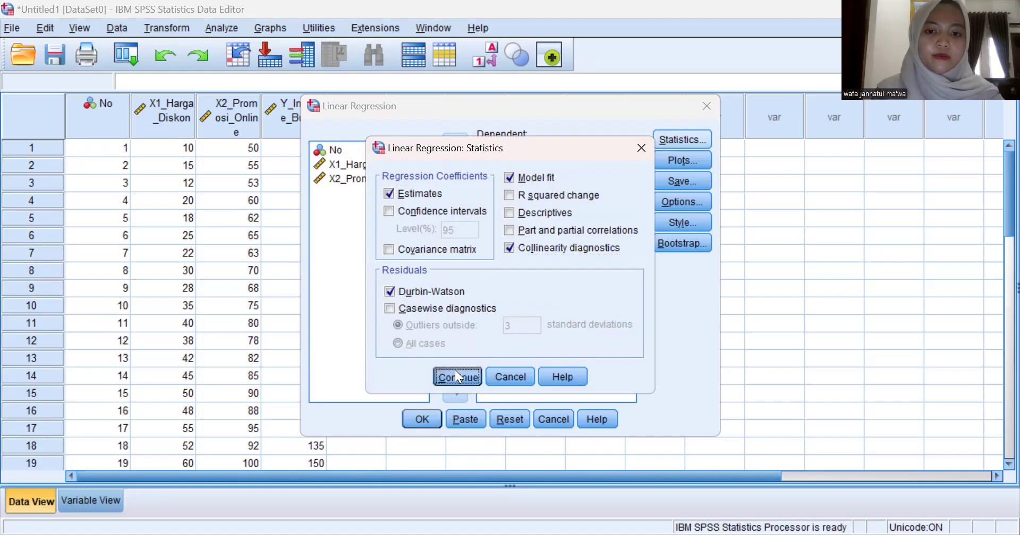
Define the regression's residual scatterplot with *ZPRED on the X axis and *SRESID on the Y axis
click(672, 162)
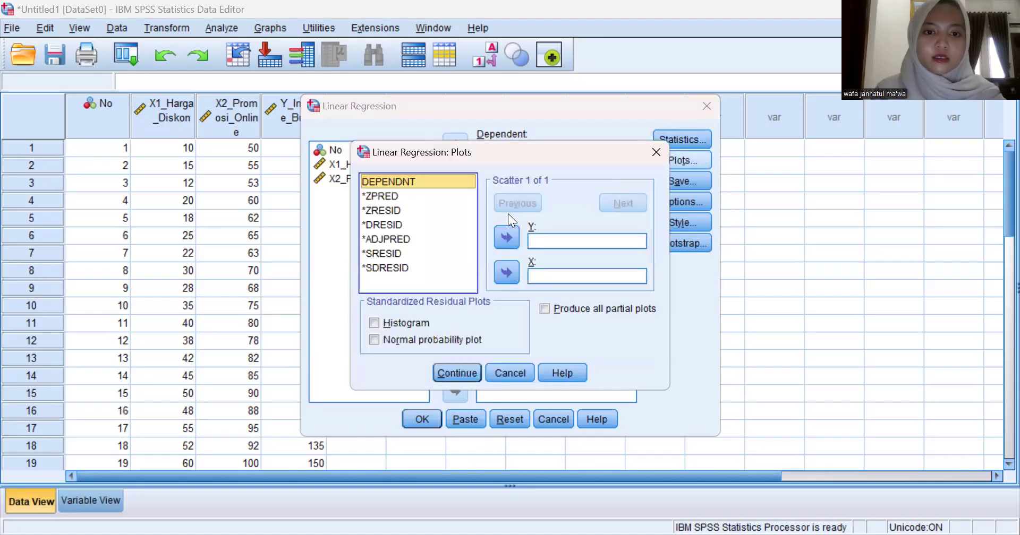
click(411, 198)
click(512, 270)
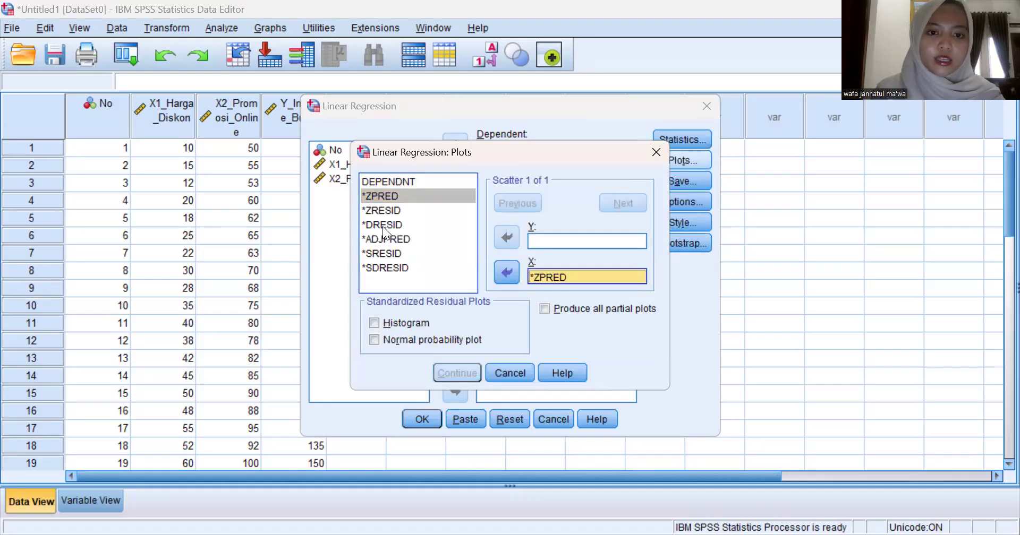
click(381, 254)
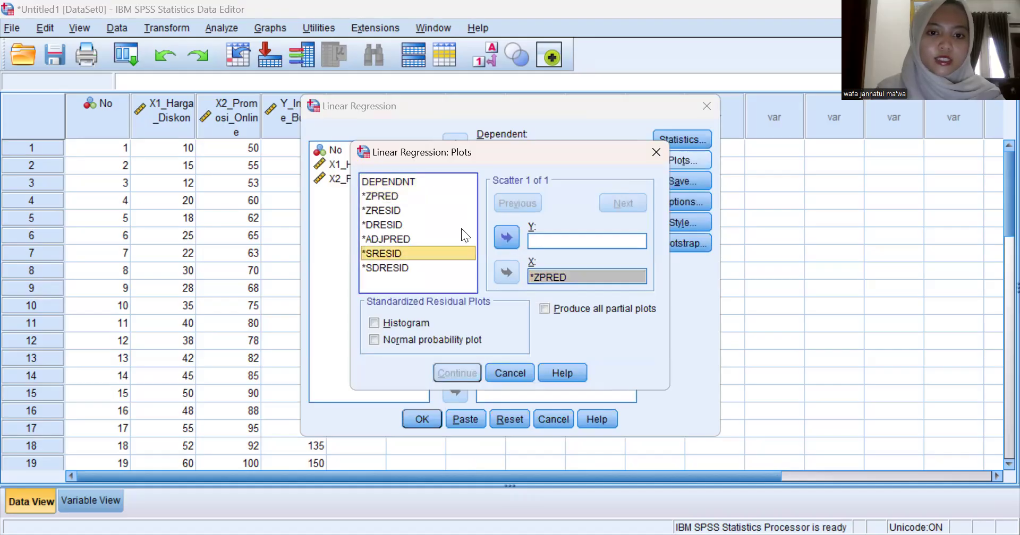
click(512, 232)
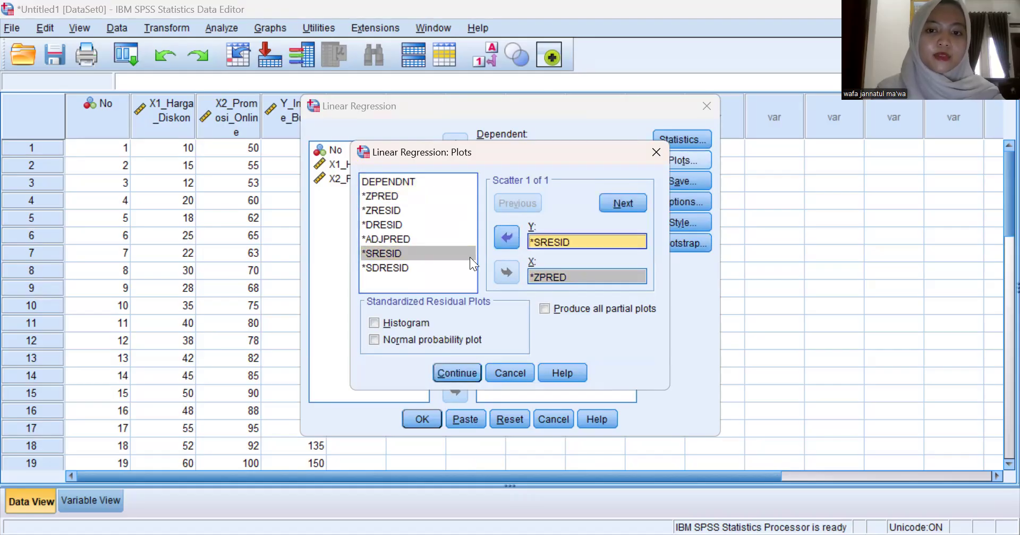
Add a histogram and a normal probability plot of the standardized residuals to the regression plots
click(376, 324)
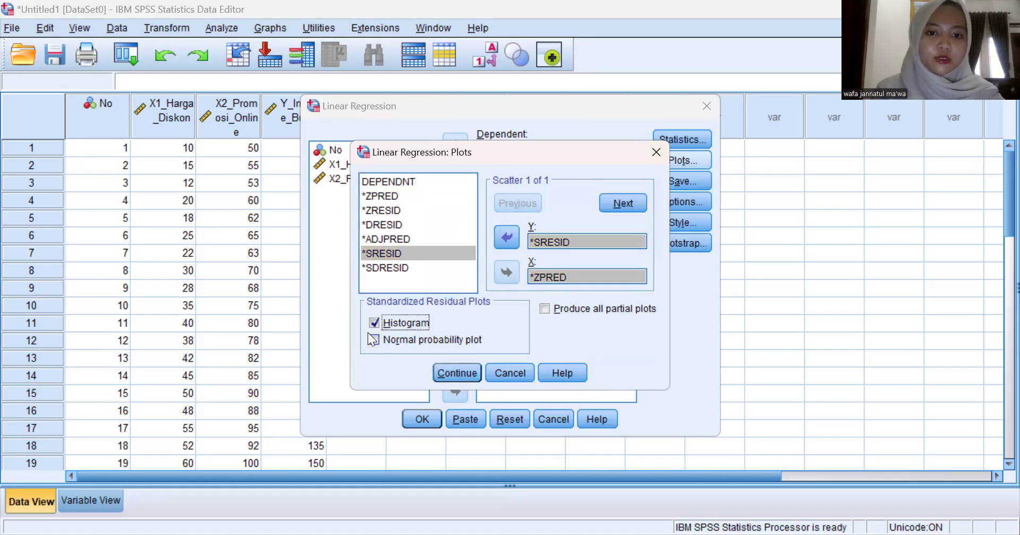
click(375, 341)
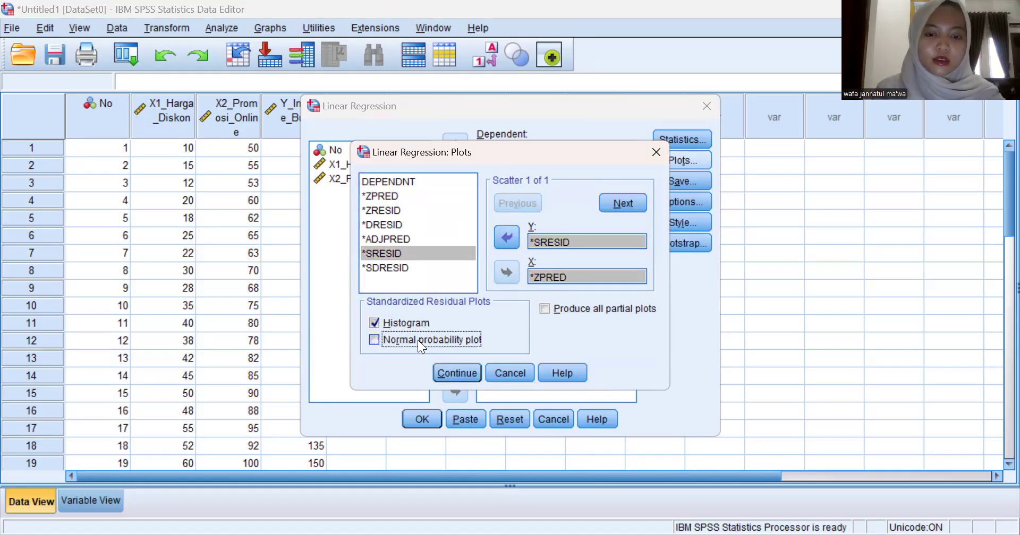
click(455, 372)
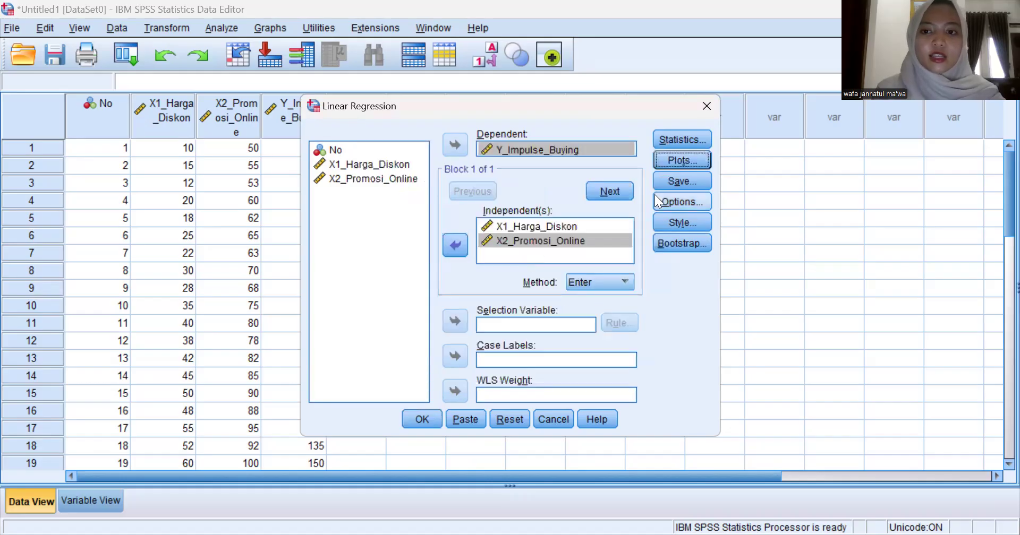
Save the unstandardized residuals as a new variable and run the linear regression
click(671, 181)
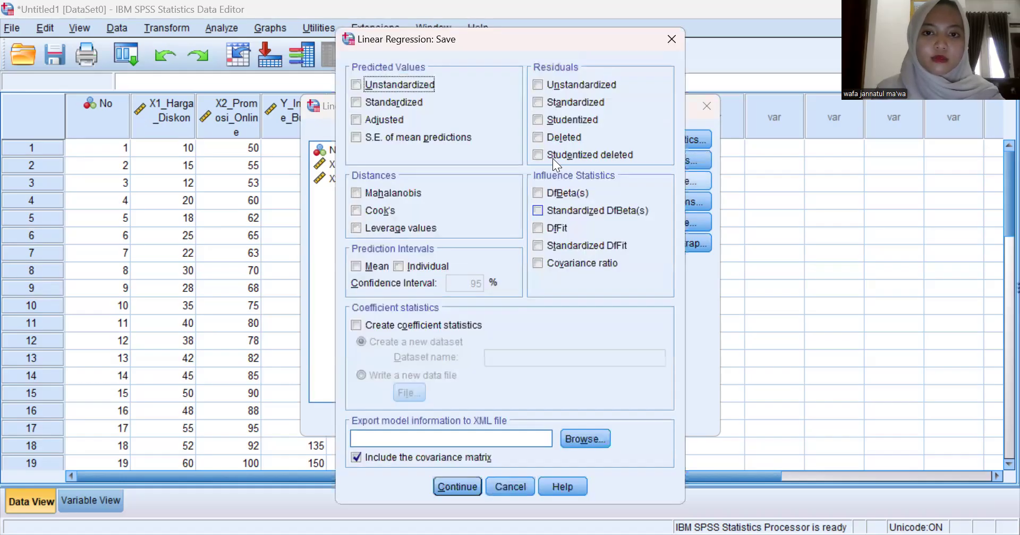
click(538, 86)
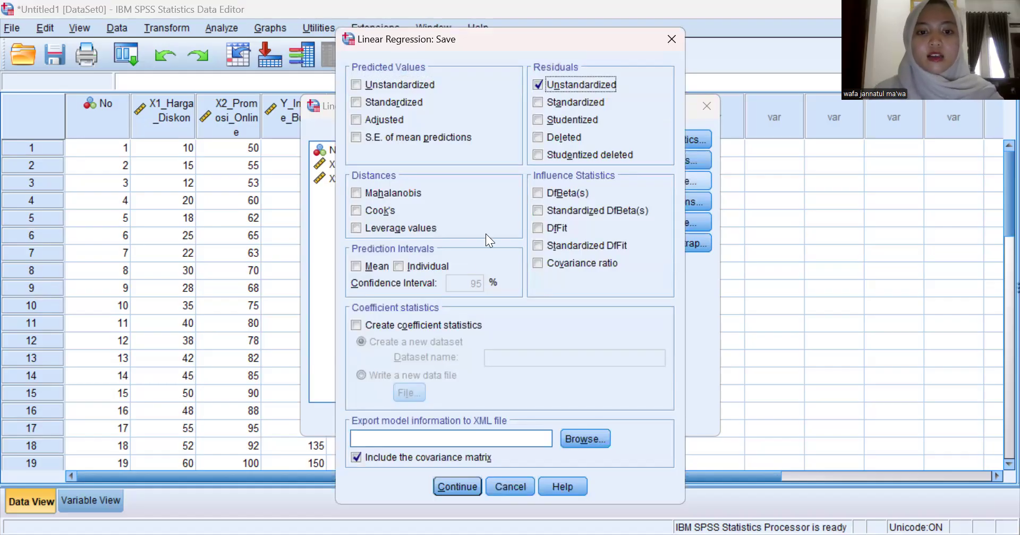
click(460, 484)
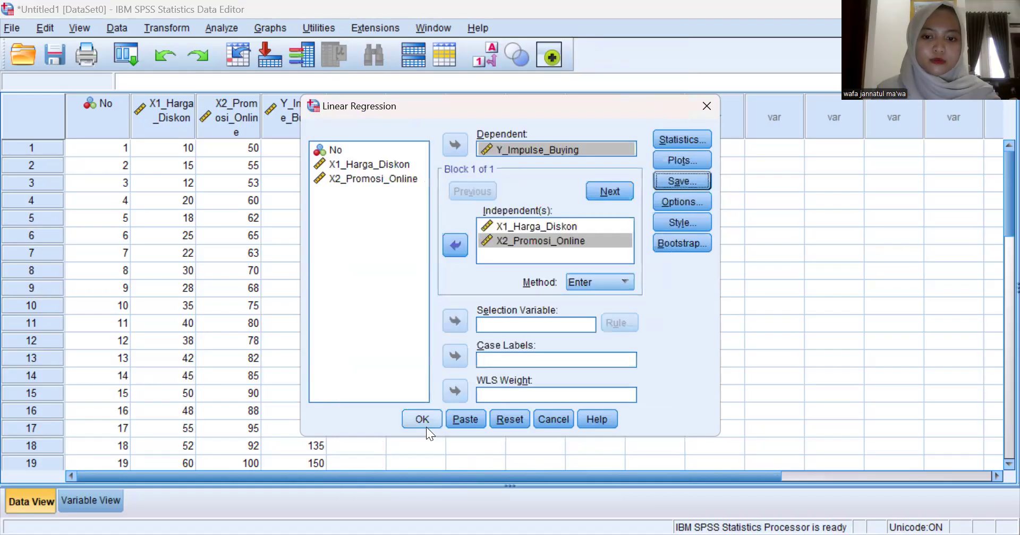
click(426, 428)
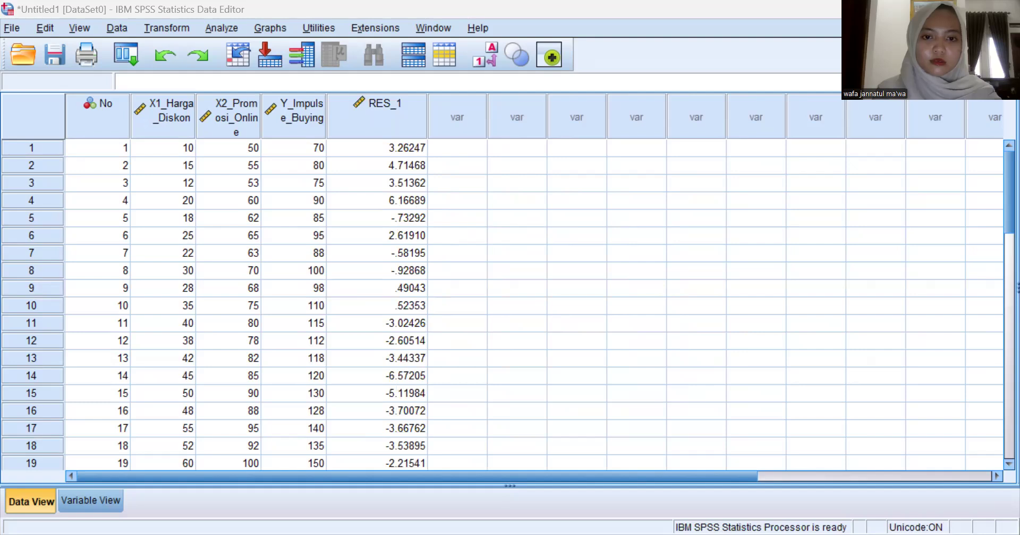
click(221, 31)
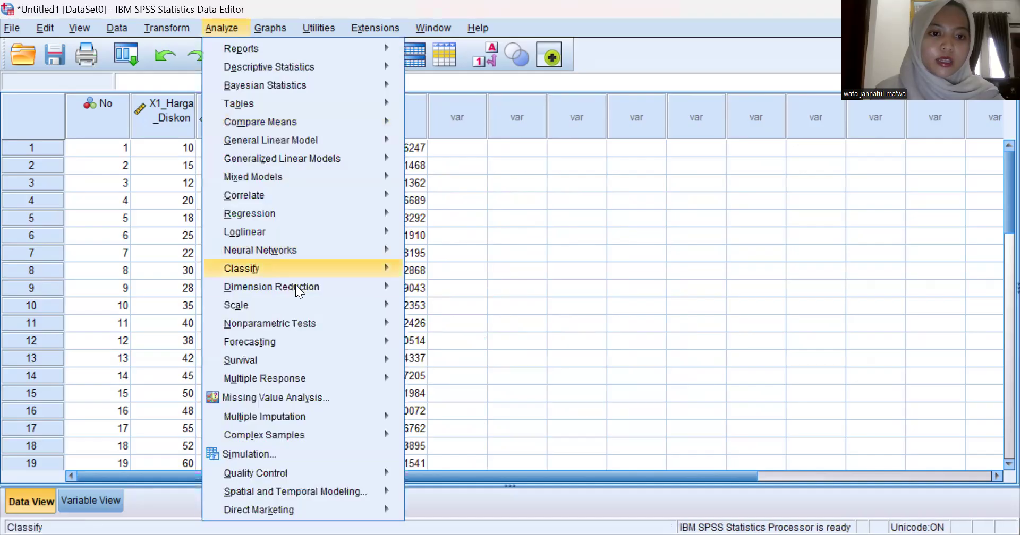
mouse_move(339, 321)
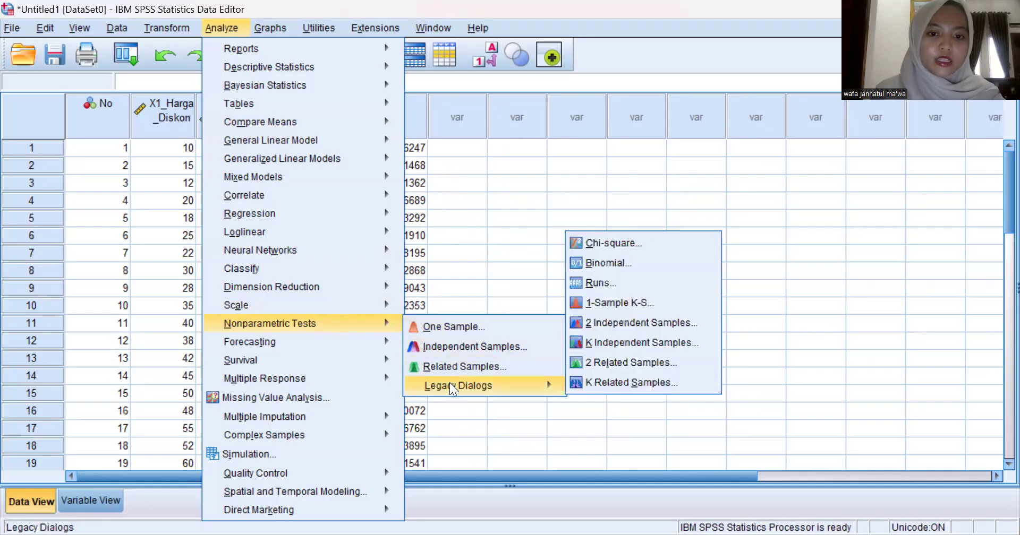
mouse_move(453, 388)
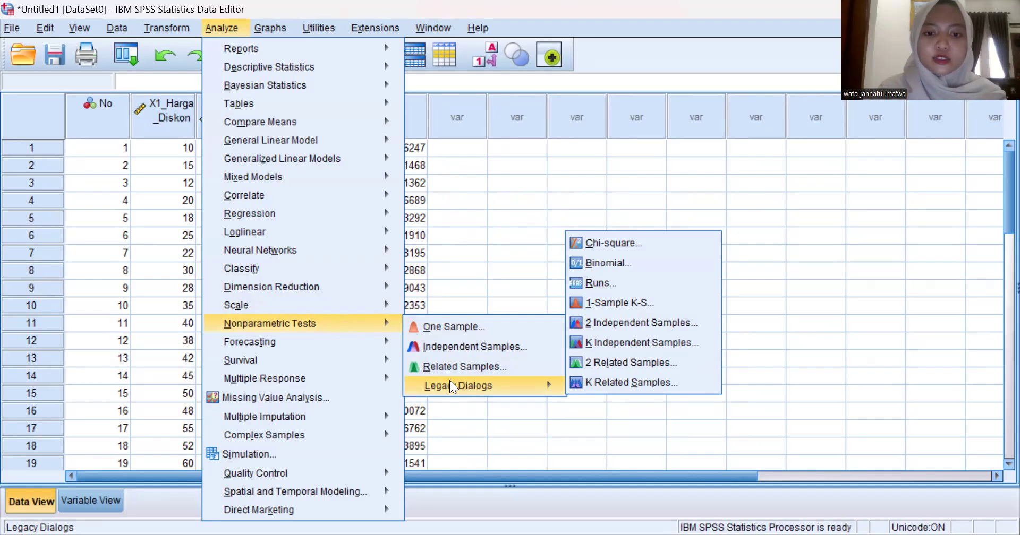
click(498, 301)
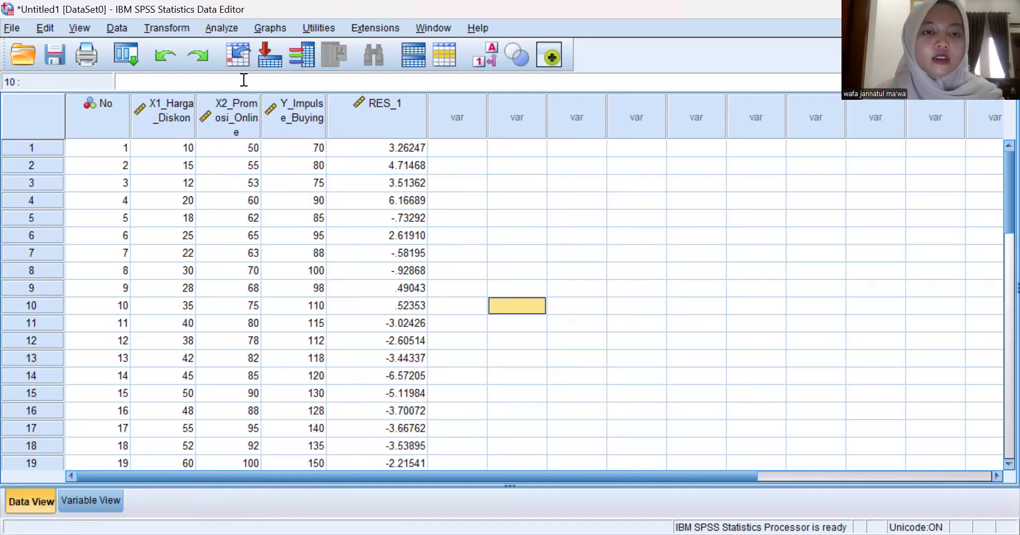
Run a legacy One-Sample Kolmogorov-Smirnov test for normality on the unstandardized residual
click(223, 28)
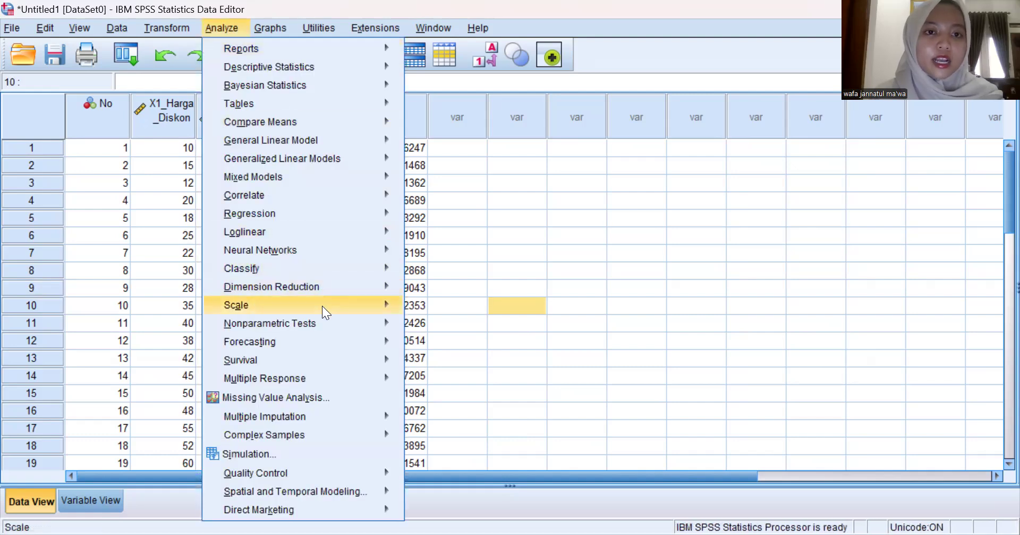
mouse_move(324, 316)
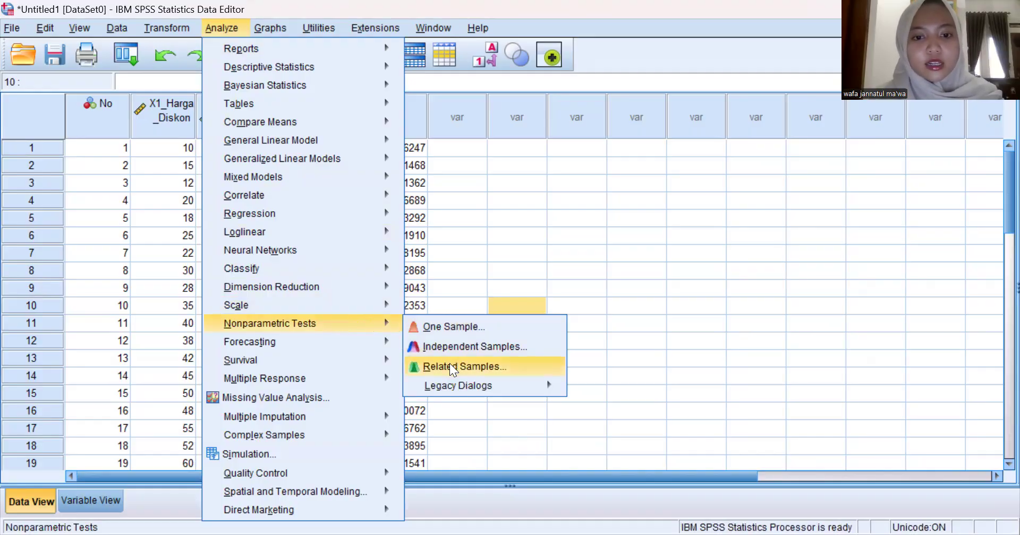
mouse_move(450, 383)
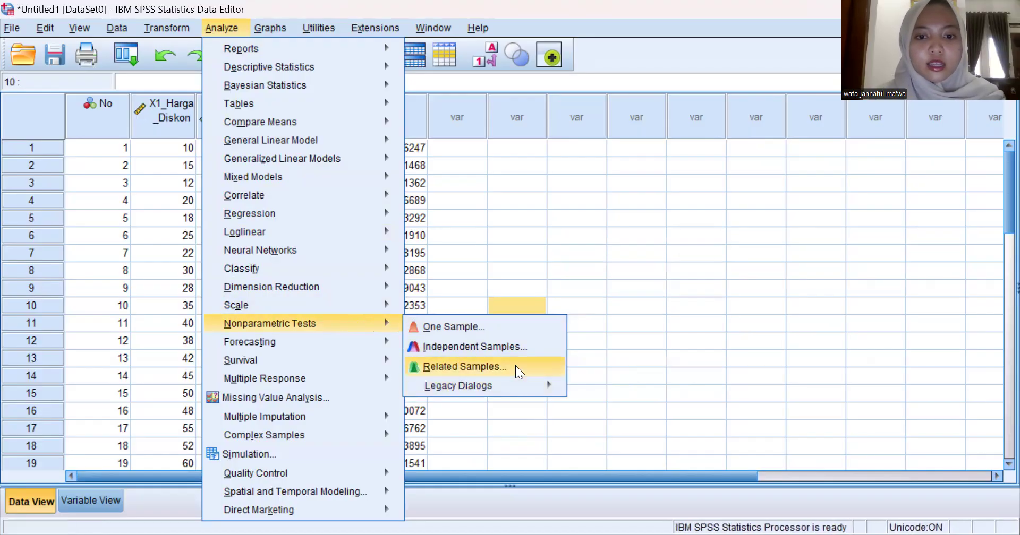
mouse_move(558, 382)
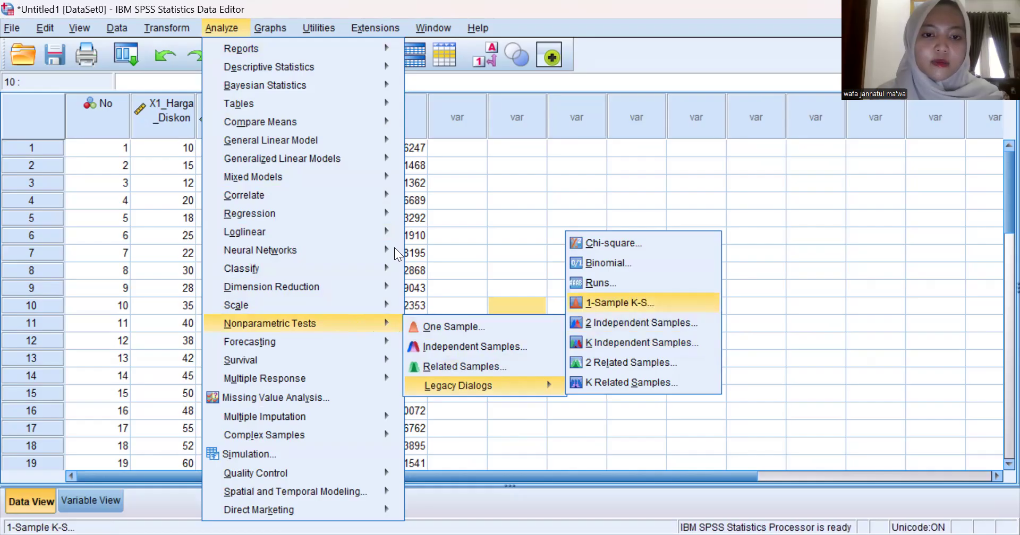
key(Return)
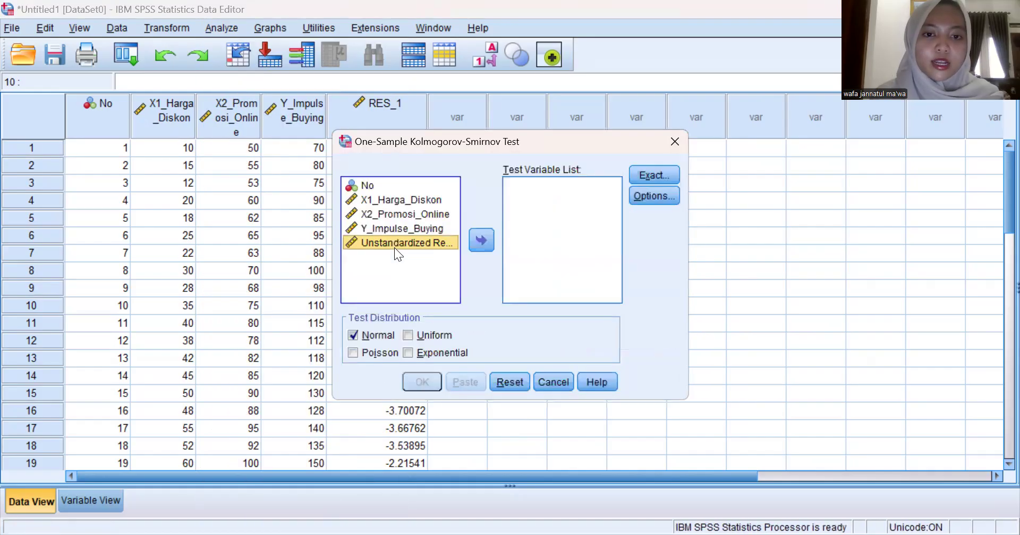
click(481, 240)
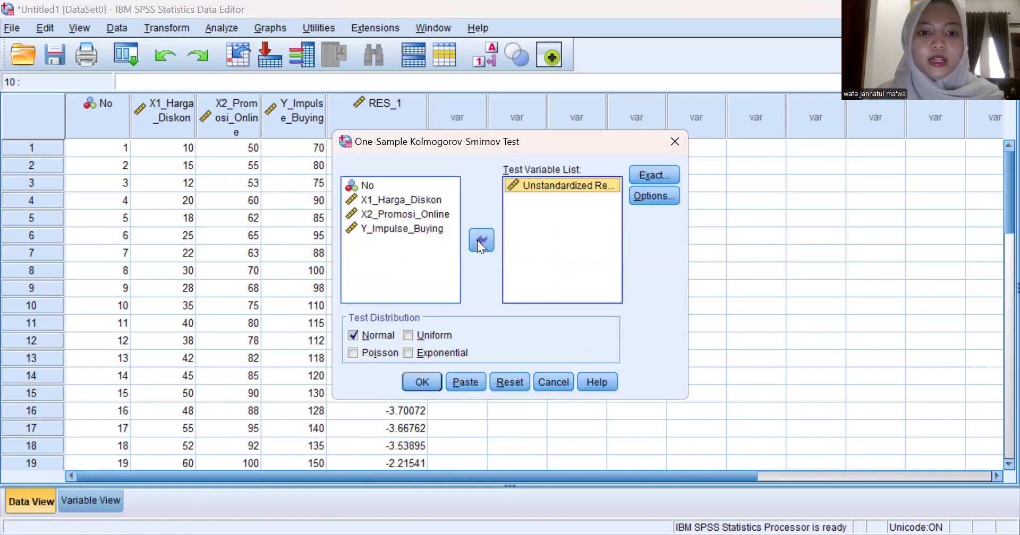
click(413, 383)
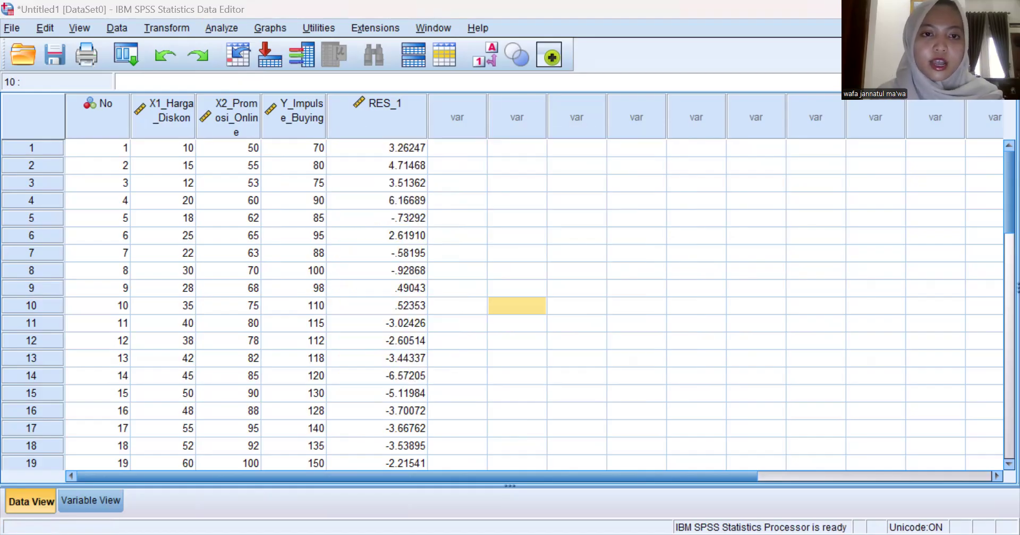
Run a legacy nonparametric Runs test on the unstandardized residual, using the median as the cut point
click(226, 21)
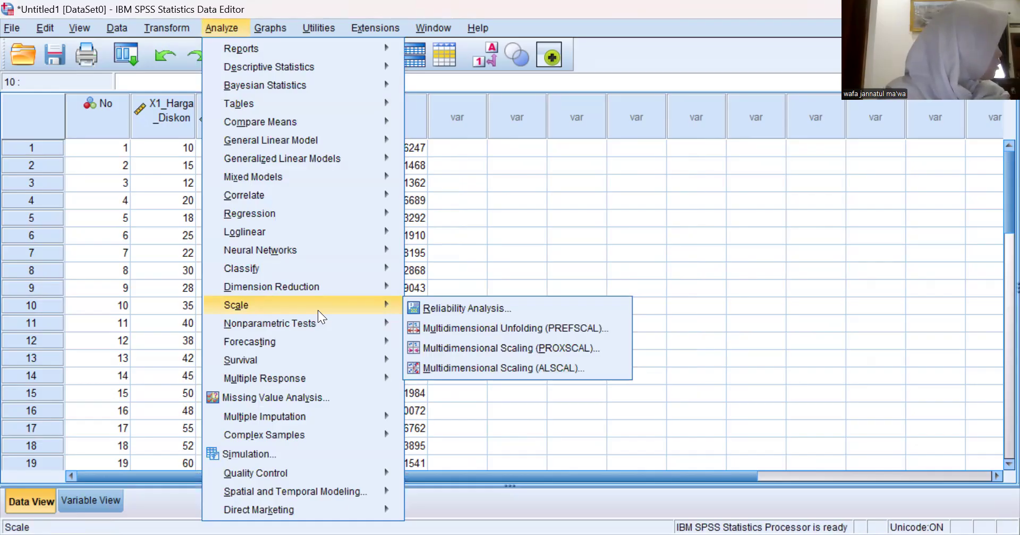
click(626, 290)
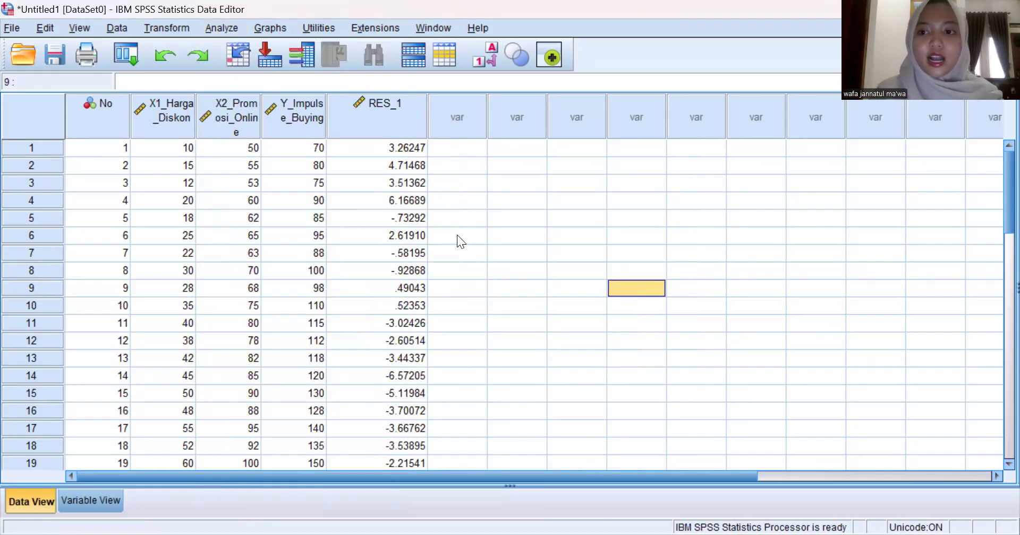
click(224, 31)
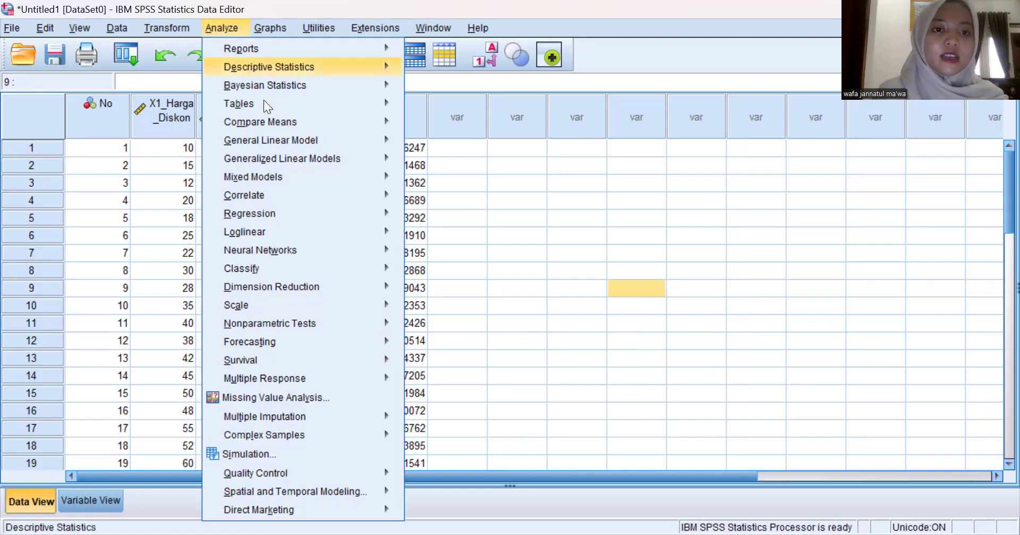
mouse_move(316, 321)
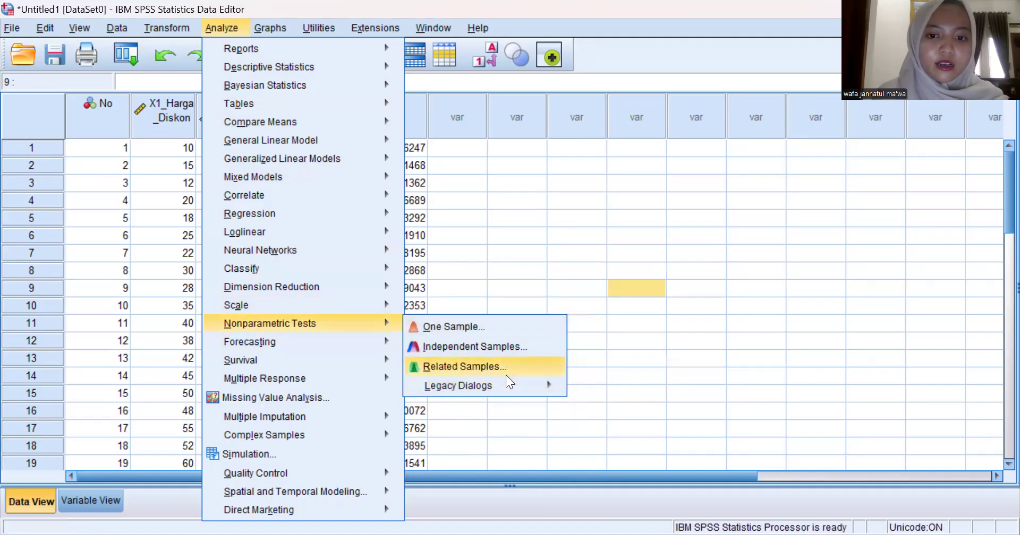
mouse_move(514, 385)
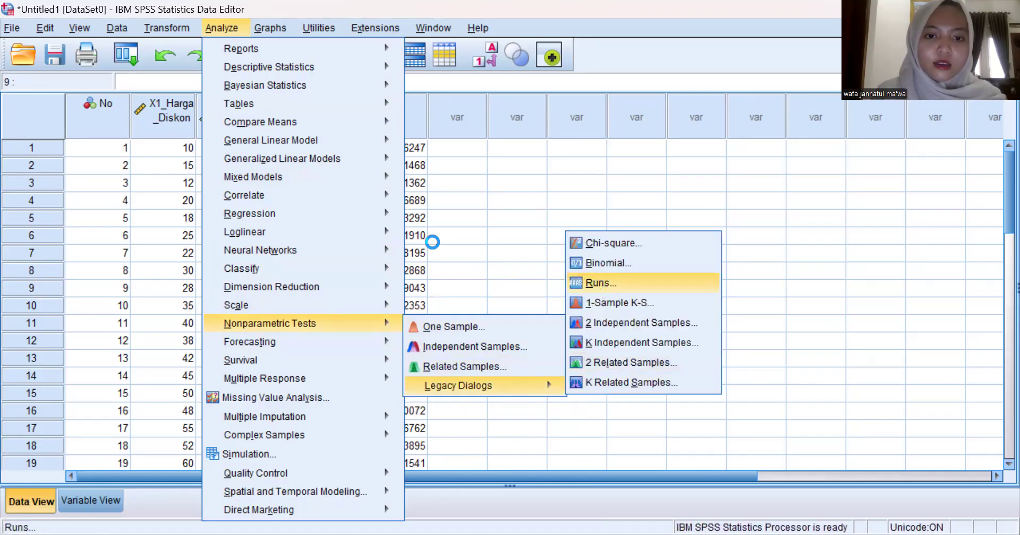
click(452, 241)
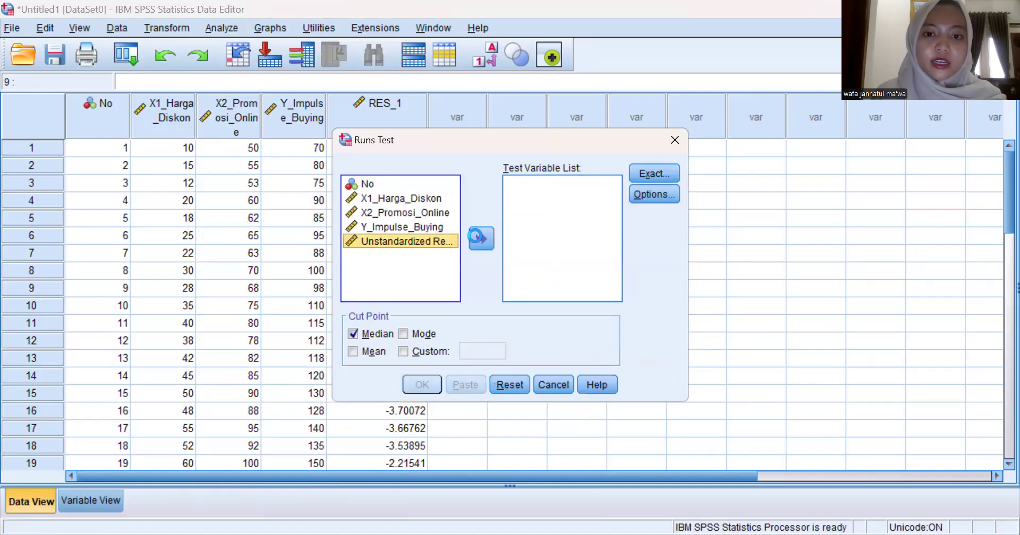
click(481, 238)
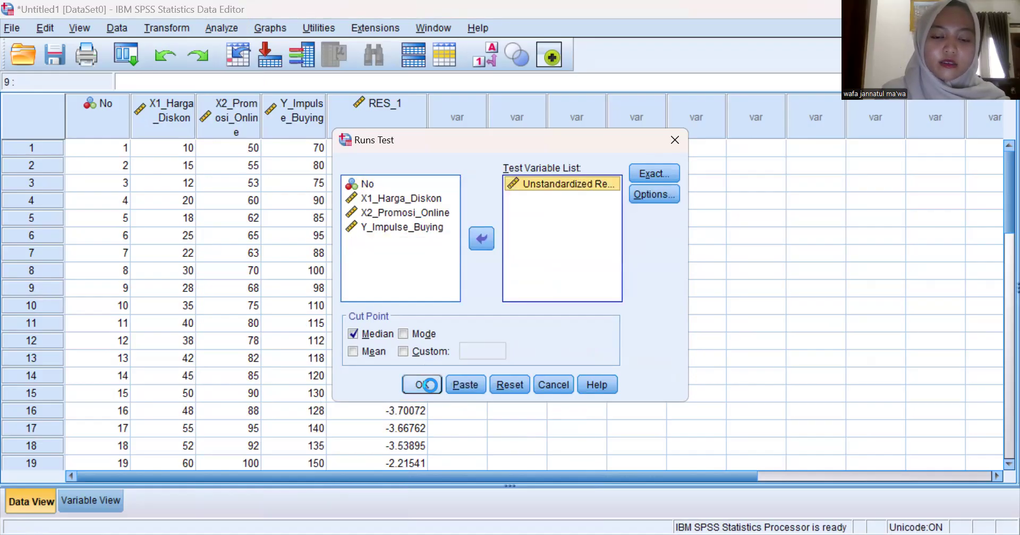
click(430, 385)
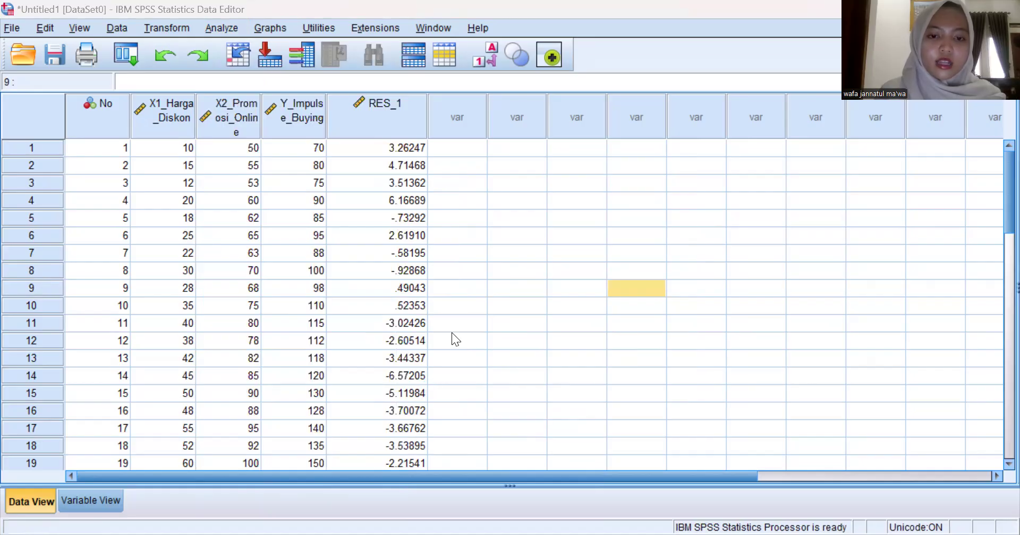
Compute a new variable ABS_RES1 as the absolute value of the unstandardized residual, with the expression ABS(RES_1)
scroll(293, 227, down, 1)
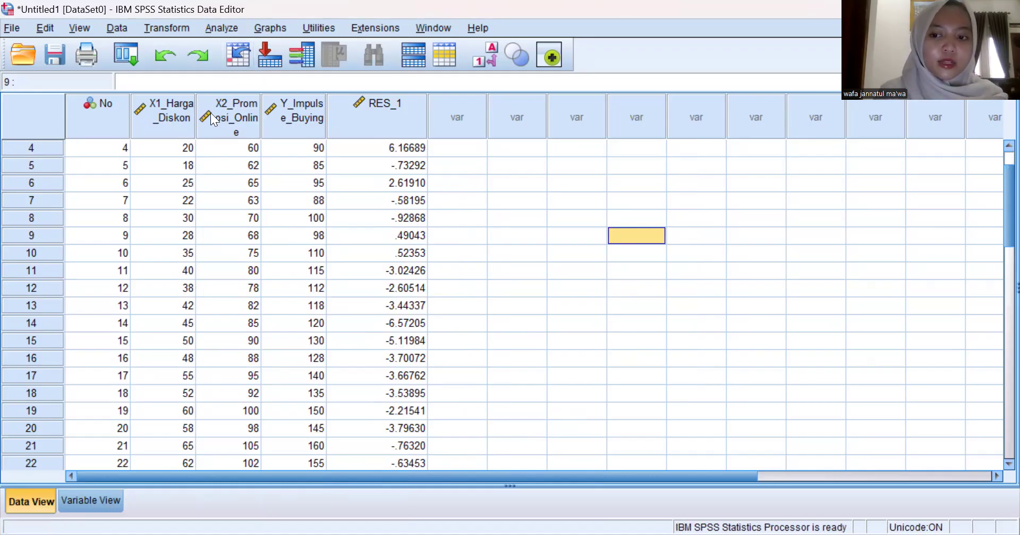
click(172, 26)
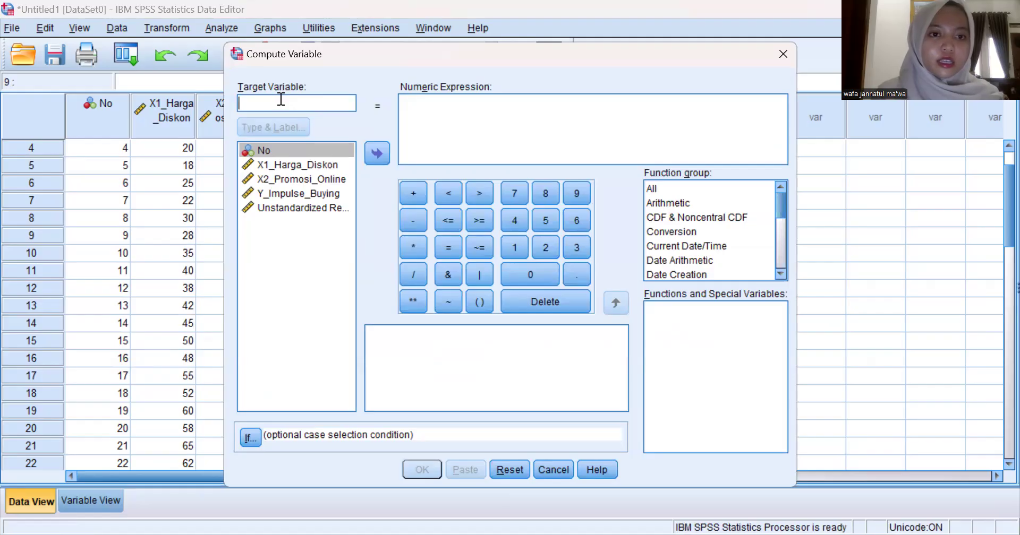
text(ABS)
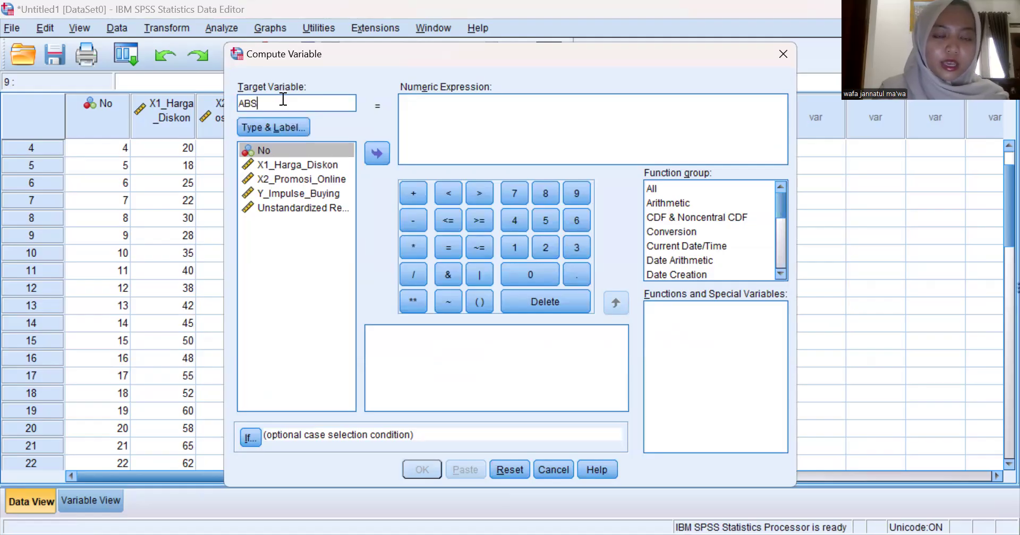
text(_RES1)
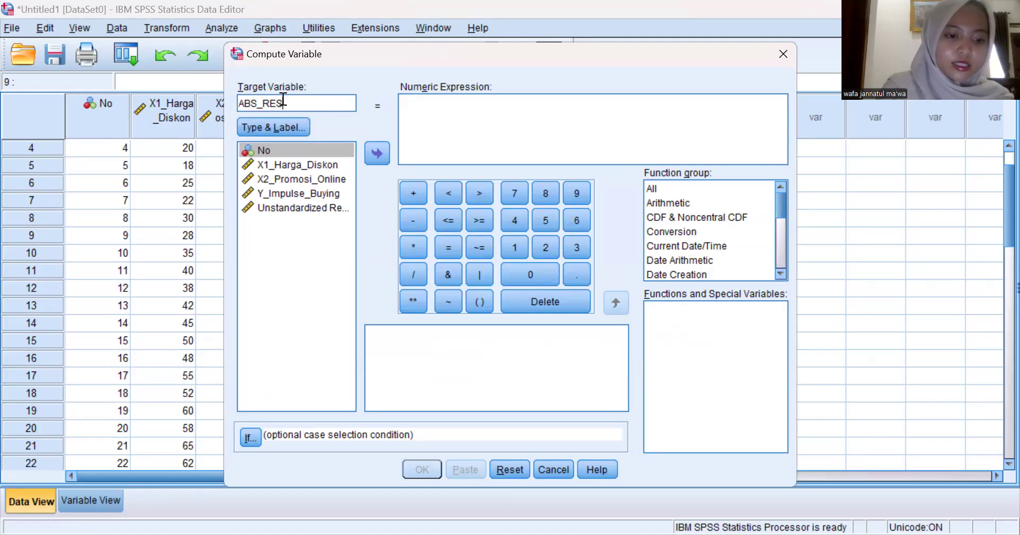
click(428, 108)
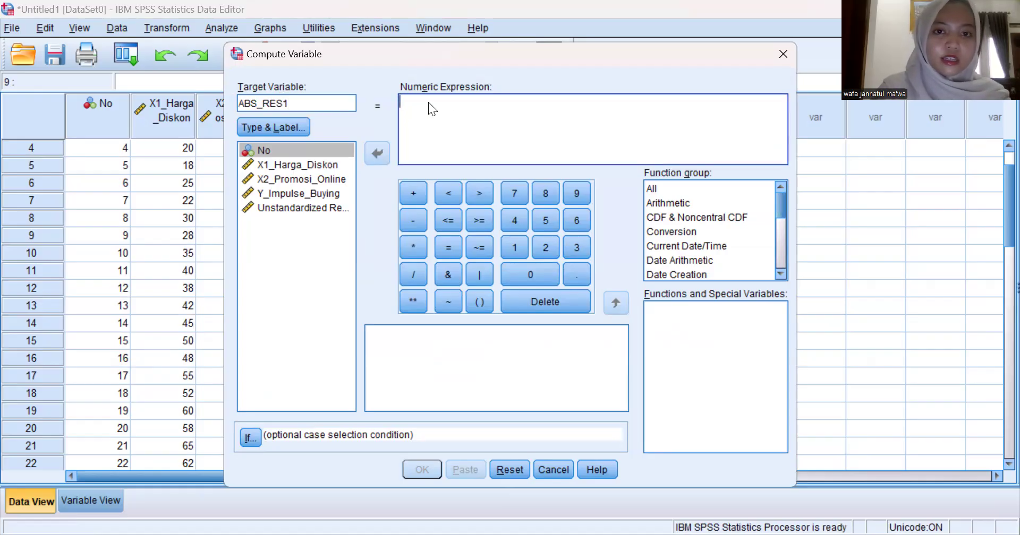
text(ABS()
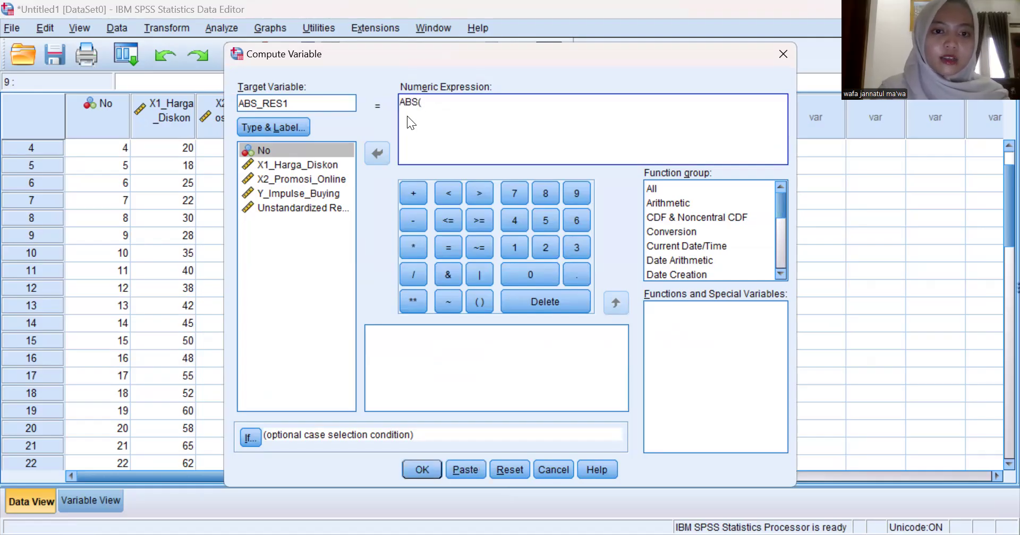
click(330, 208)
text(BS()
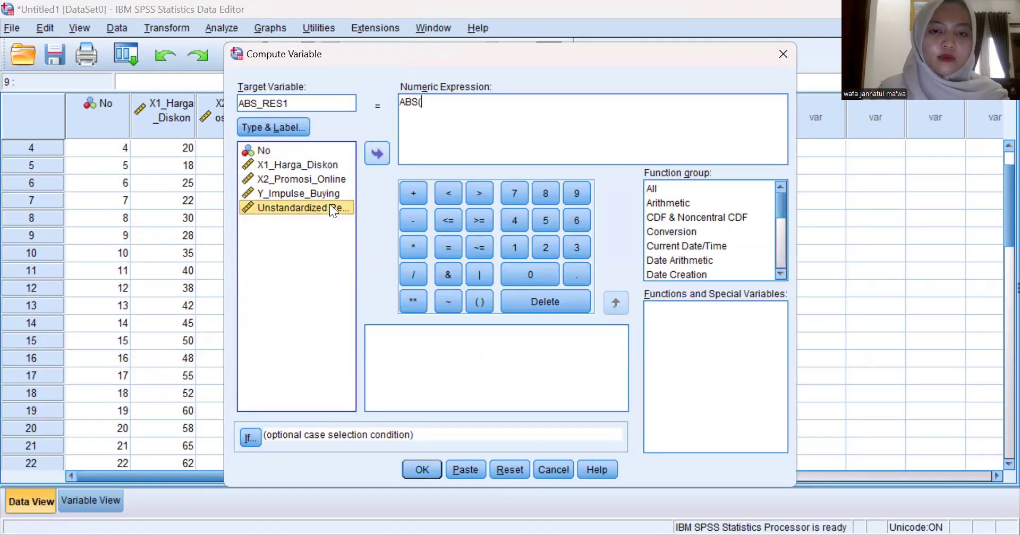
double_click(329, 206)
text())
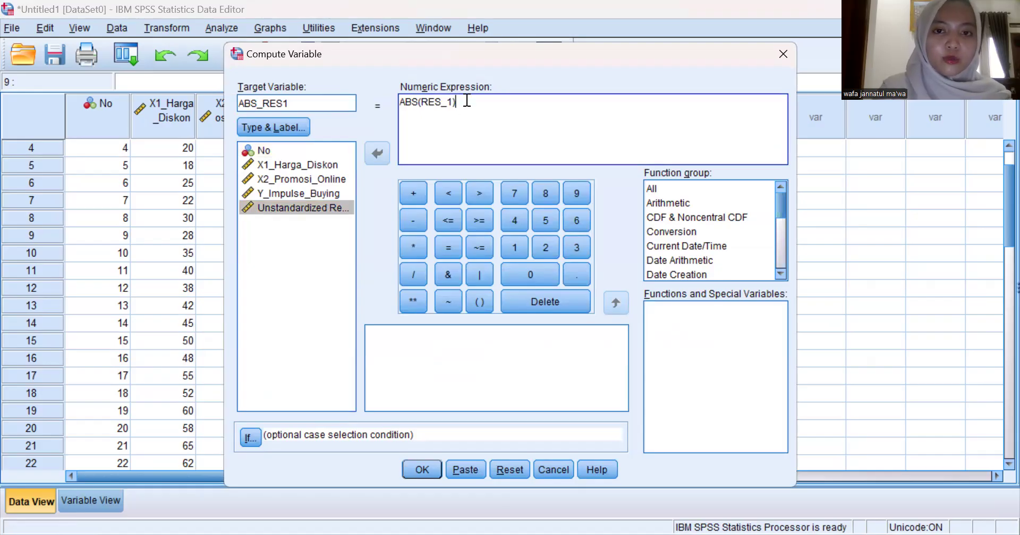
click(424, 465)
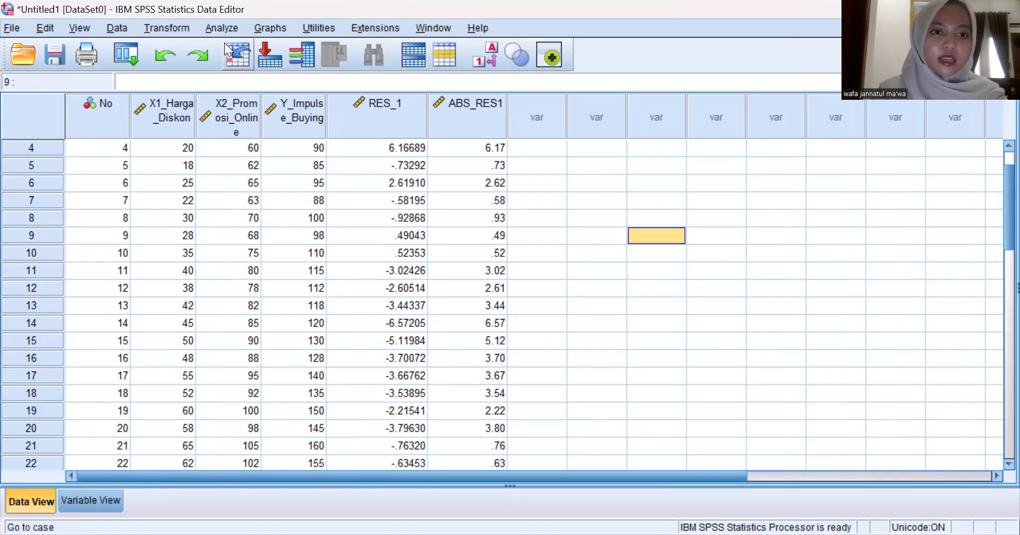
Reset the linear regression settings and assign ABS_RES1 as the dependent variable
click(227, 29)
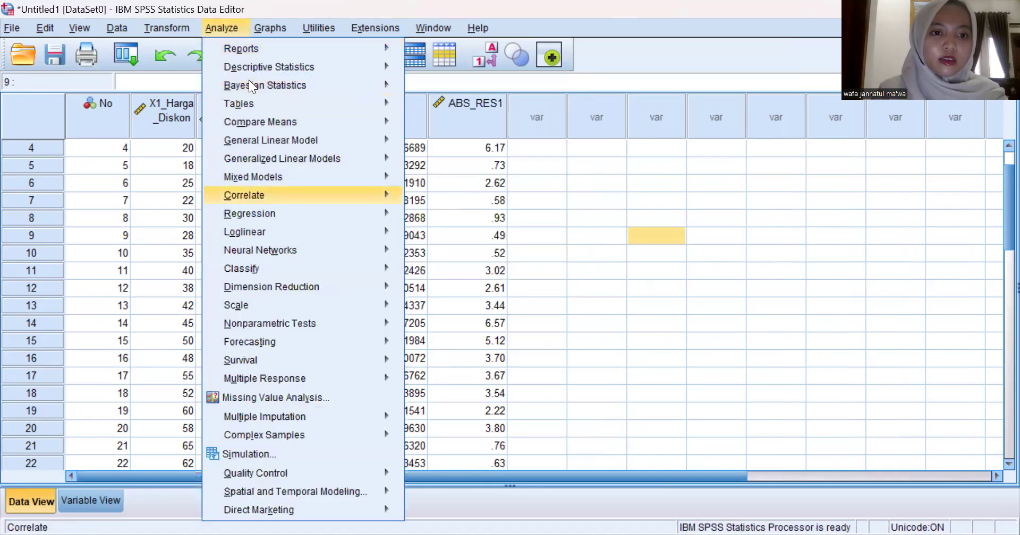
mouse_move(268, 210)
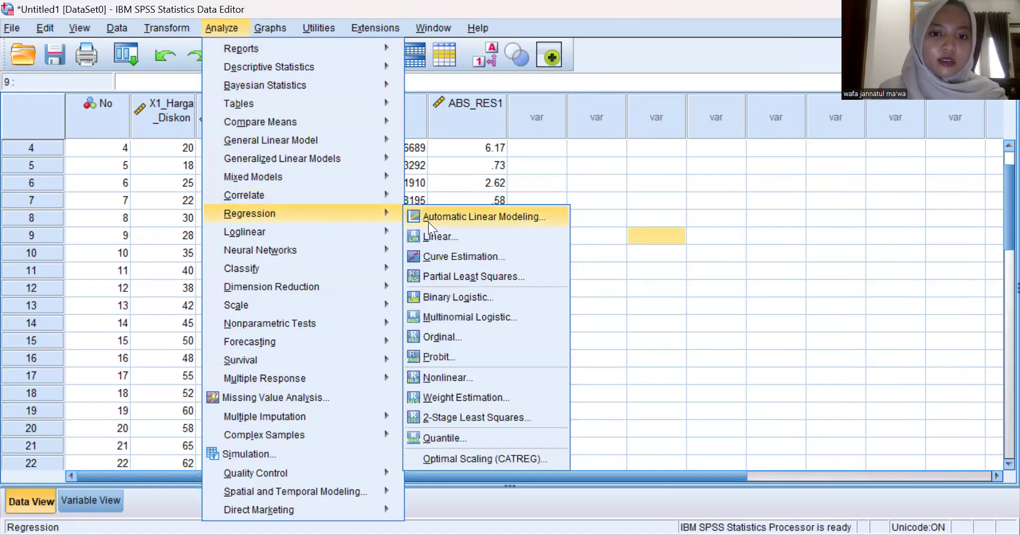
click(450, 233)
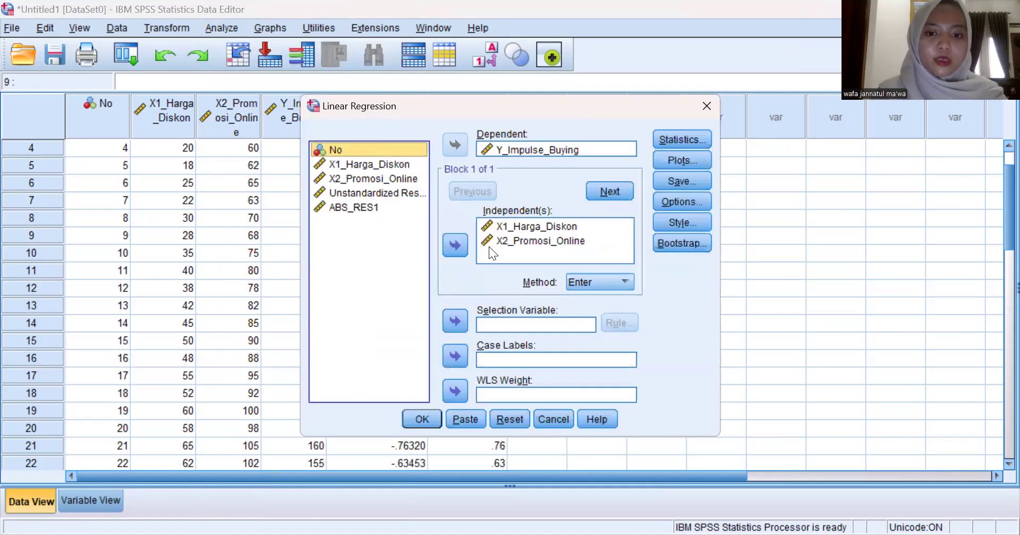
click(514, 415)
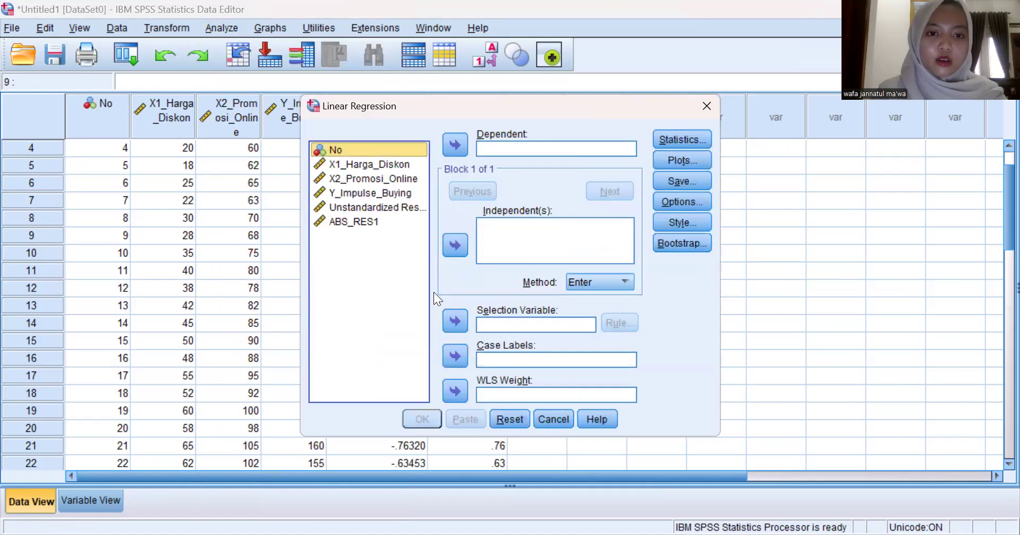
click(371, 223)
click(455, 145)
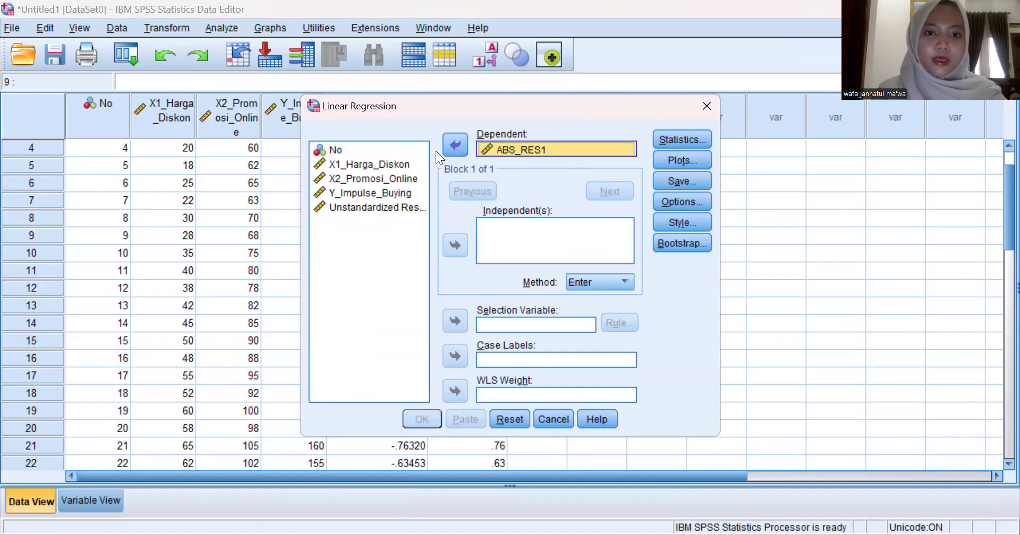
Add X1_Harga_Diskon and X2_Promosi_Online as independent variables and run the regression on ABS_RES1
click(368, 164)
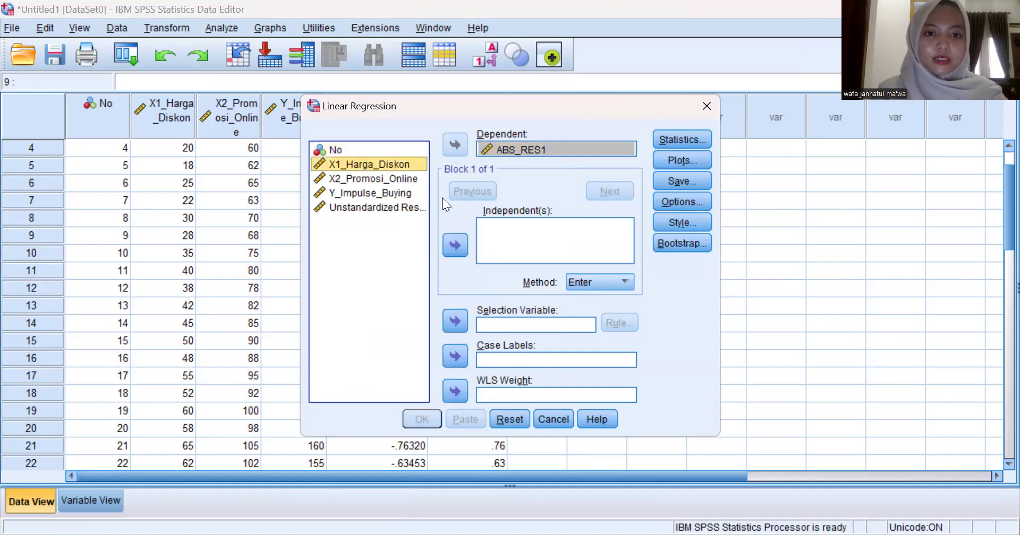
click(452, 246)
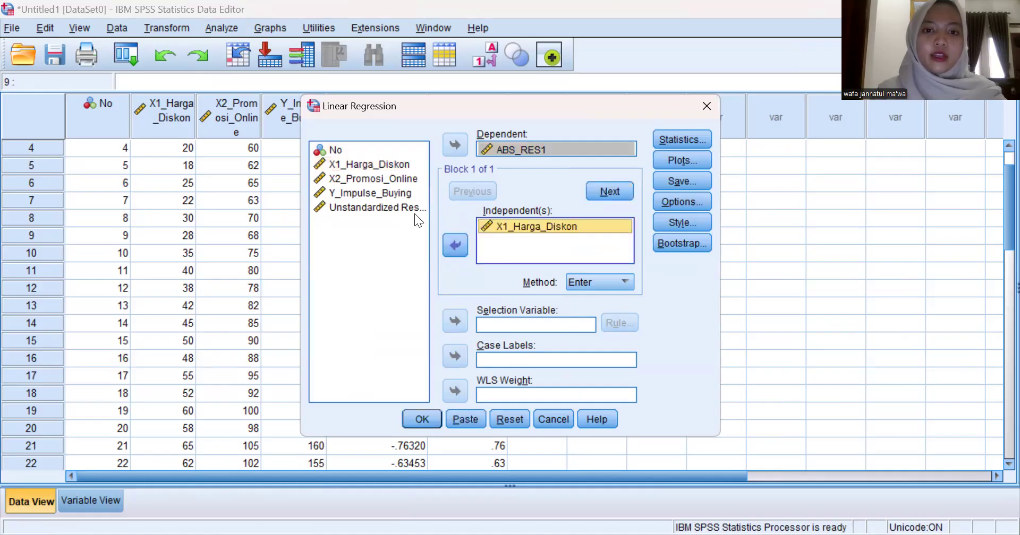
click(372, 179)
click(449, 243)
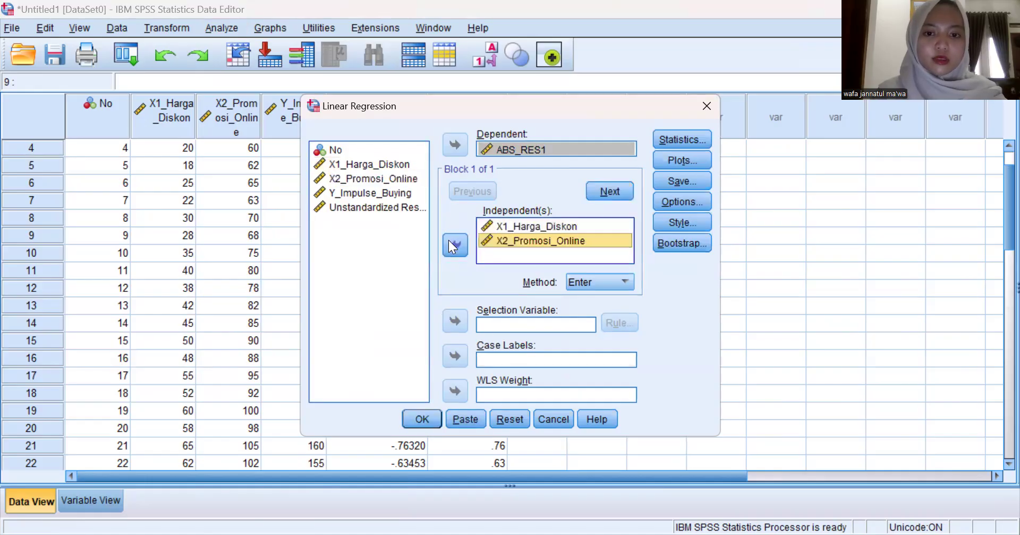
click(423, 419)
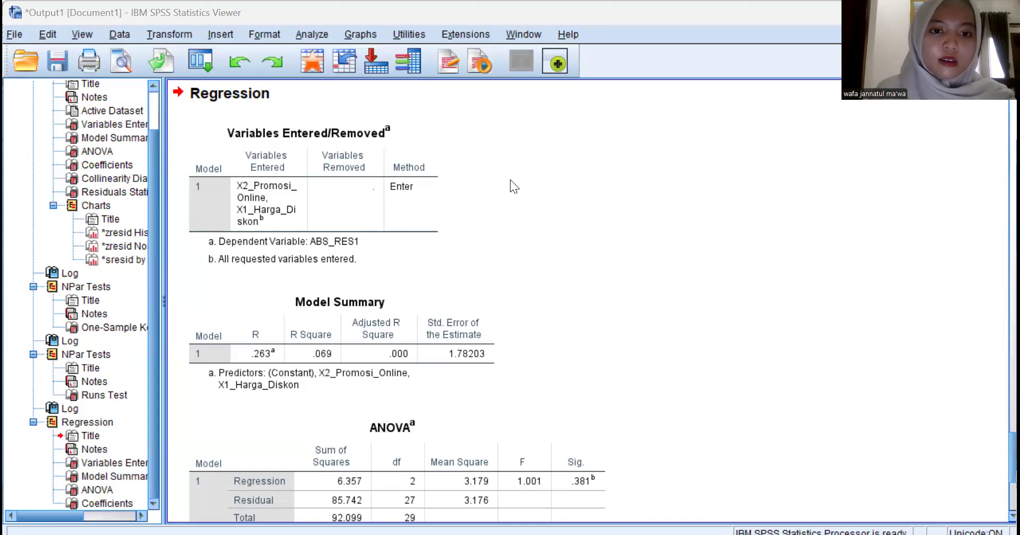
Review the output of the Y_Impulse_Buying regression, from its model tables and residuals statistics through to the charts
scroll(510, 179, up, 15)
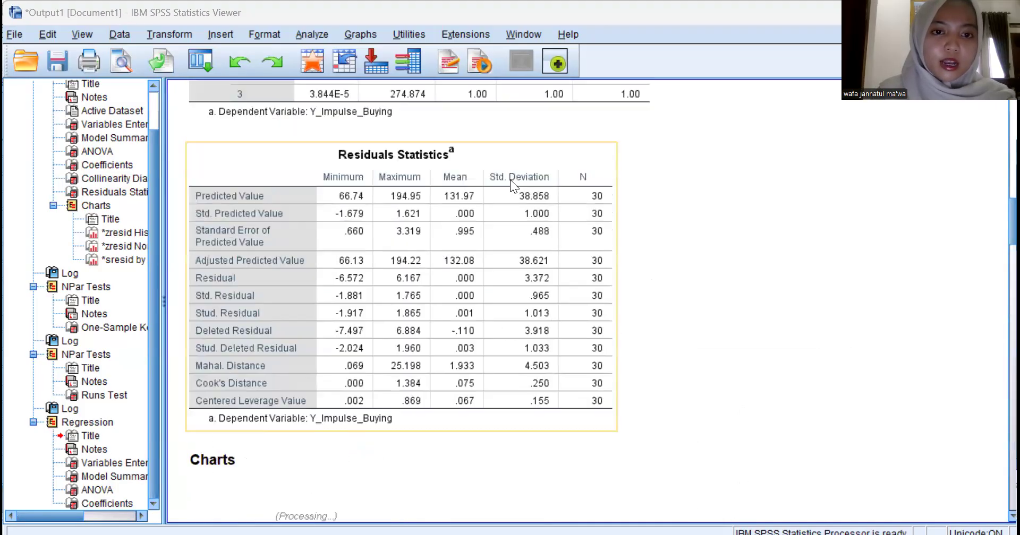
scroll(510, 179, up, 12)
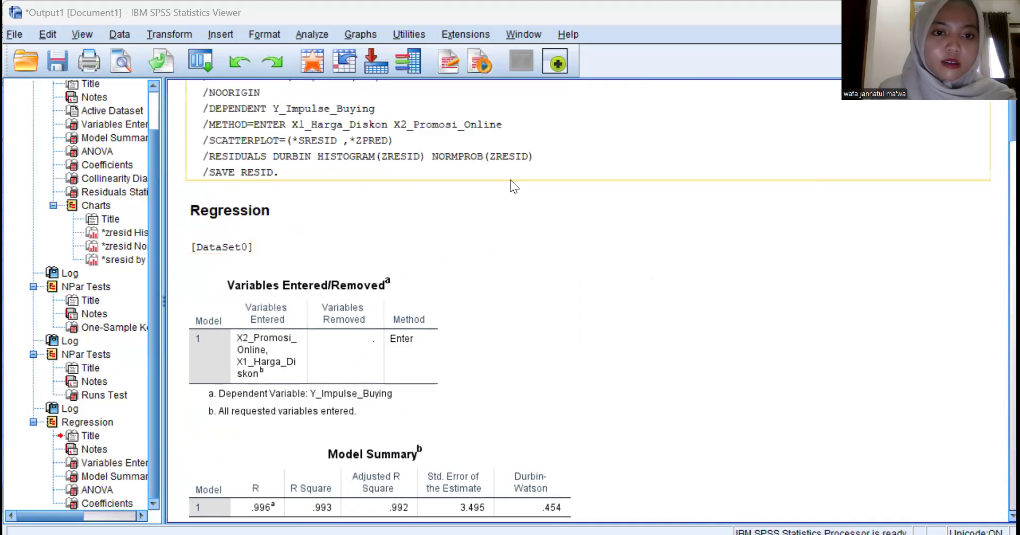
scroll(411, 226, up, 2)
scroll(410, 225, down, 3)
click(397, 249)
scroll(397, 248, down, 8)
click(398, 249)
scroll(397, 249, down, 15)
click(398, 249)
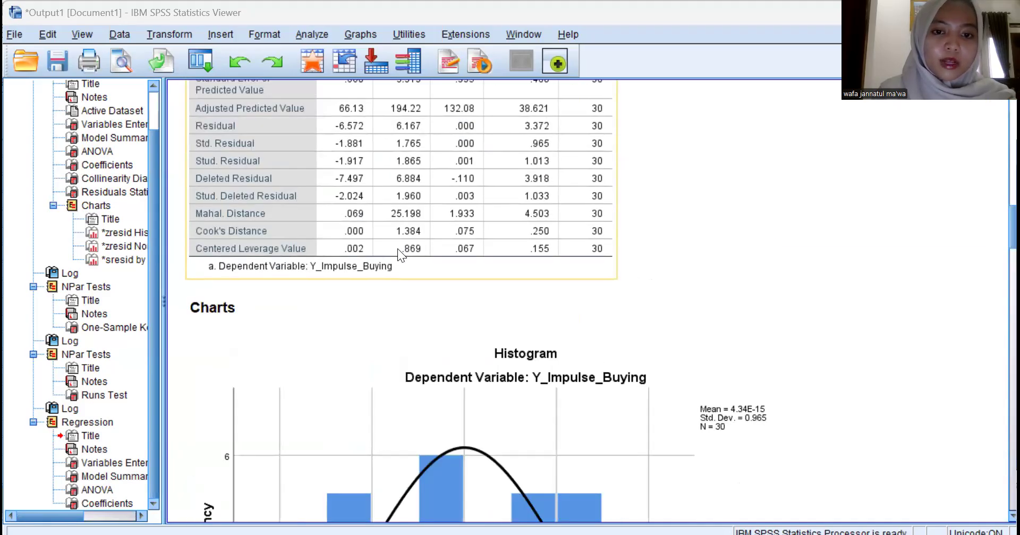
scroll(398, 249, down, 15)
click(398, 249)
scroll(494, 288, down, 3)
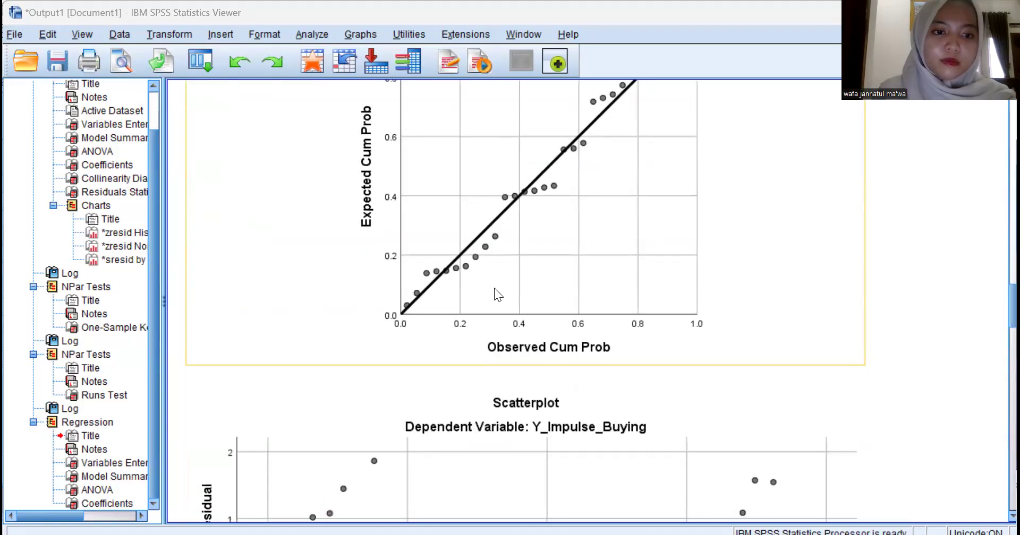
Examine the normal P-P plot and the histogram of the standardized residuals to assess normality
scroll(494, 288, up, 3)
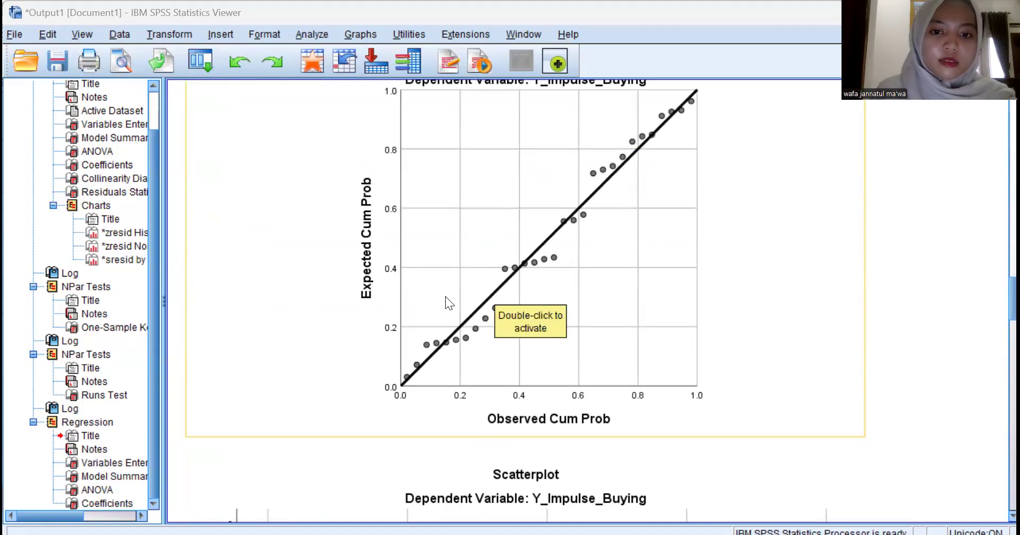
scroll(483, 286, up, 6)
scroll(551, 216, down, 3)
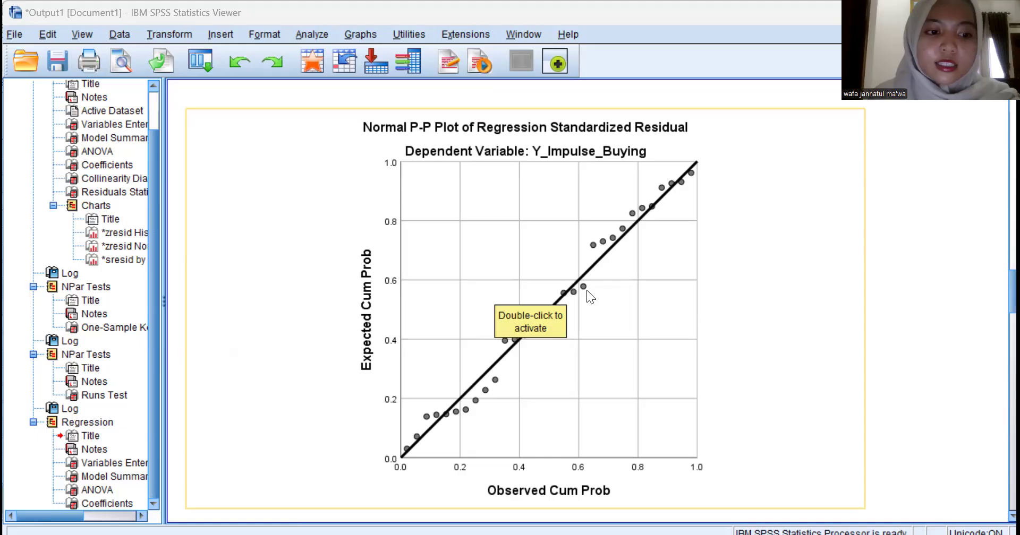
scroll(477, 302, down, 5)
scroll(477, 302, up, 4)
scroll(477, 302, up, 5)
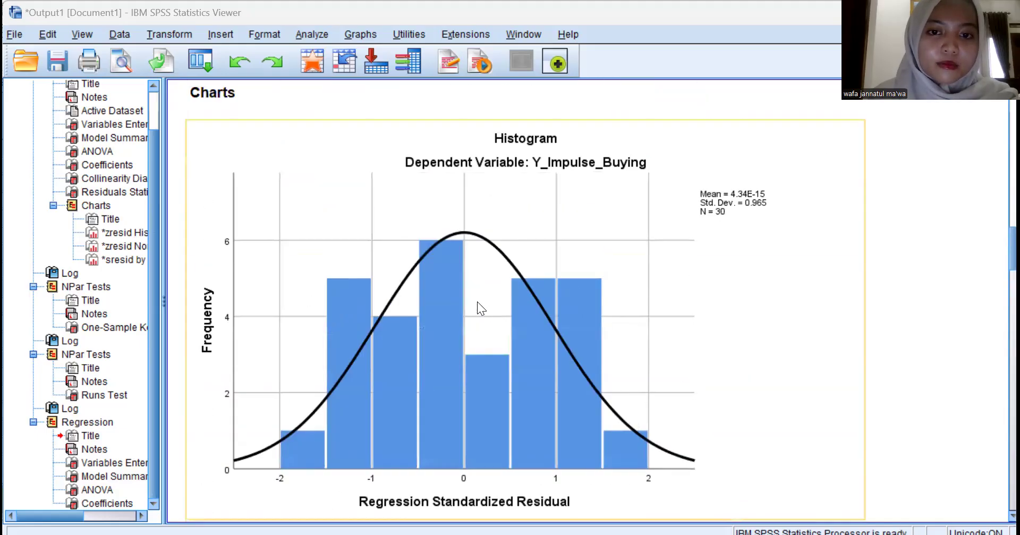
scroll(477, 301, down, 5)
scroll(477, 302, up, 3)
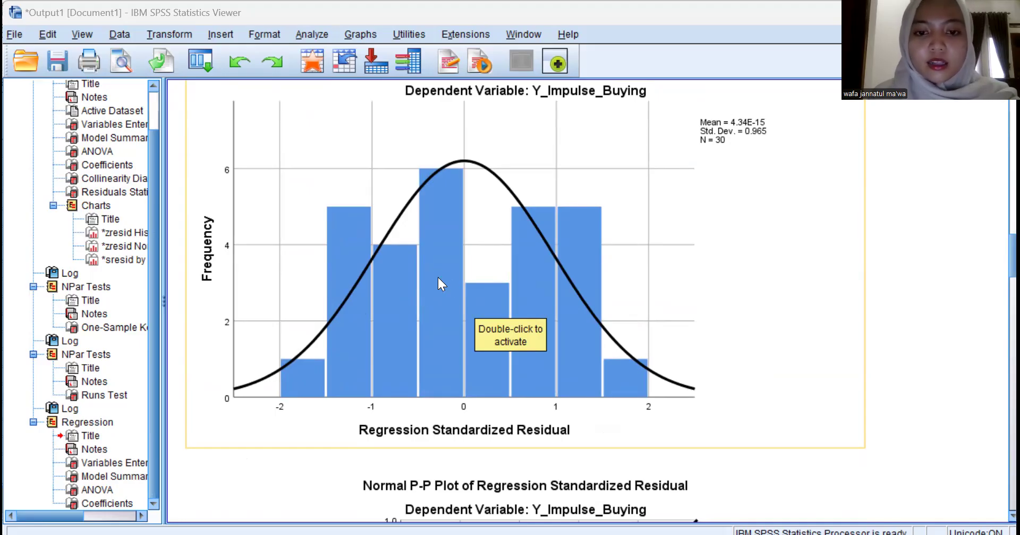
scroll(438, 277, down, 10)
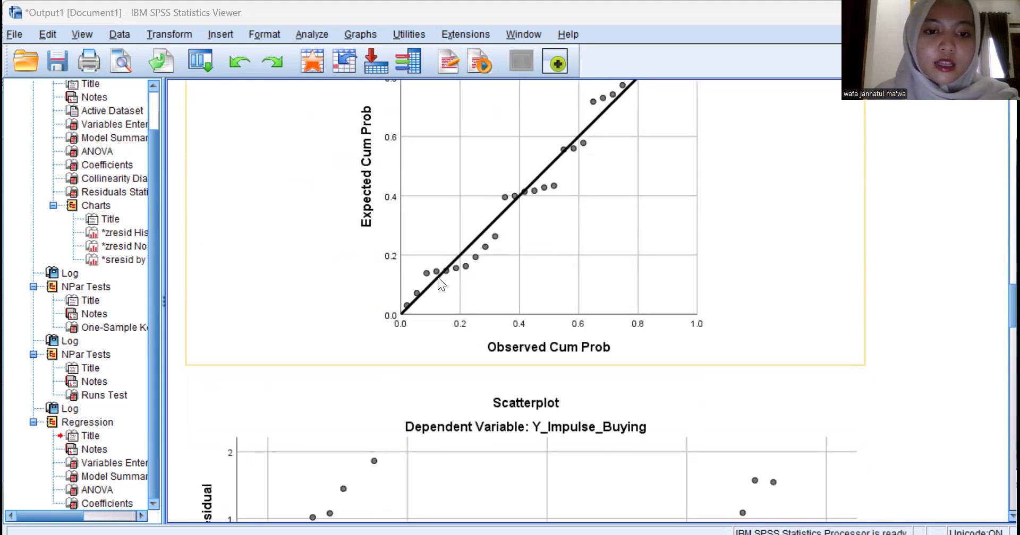
Examine the One-Sample Kolmogorov-Smirnov Test of the unstandardized residuals to assess normality
scroll(437, 278, down, 3)
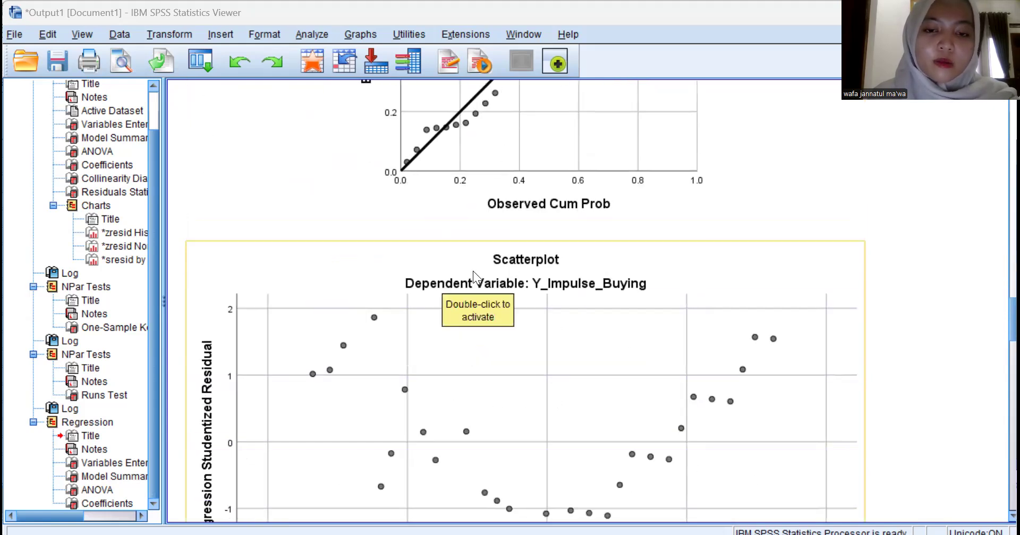
scroll(472, 271, down, 7)
scroll(473, 271, down, 3)
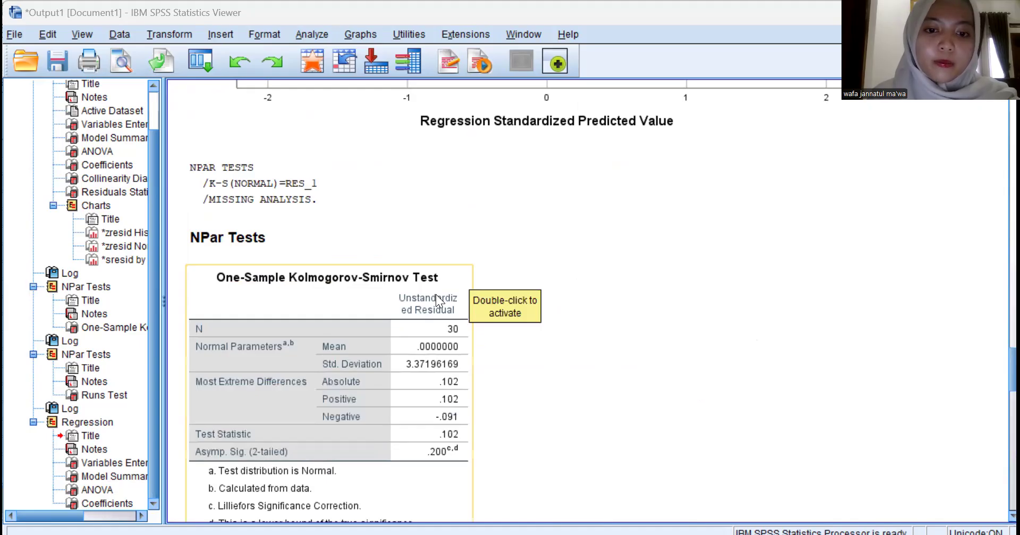
scroll(415, 318, down, 3)
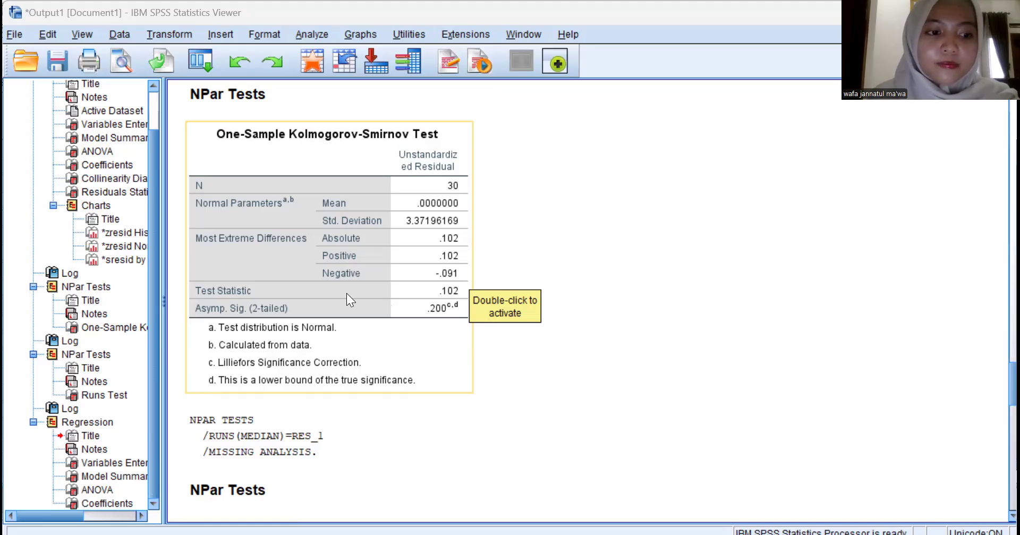
Check the Durbin-Watson statistic in the Model Summary of the Y_Impulse_Buying regression to assess autocorrelation
scroll(346, 294, down, 3)
scroll(346, 293, down, 3)
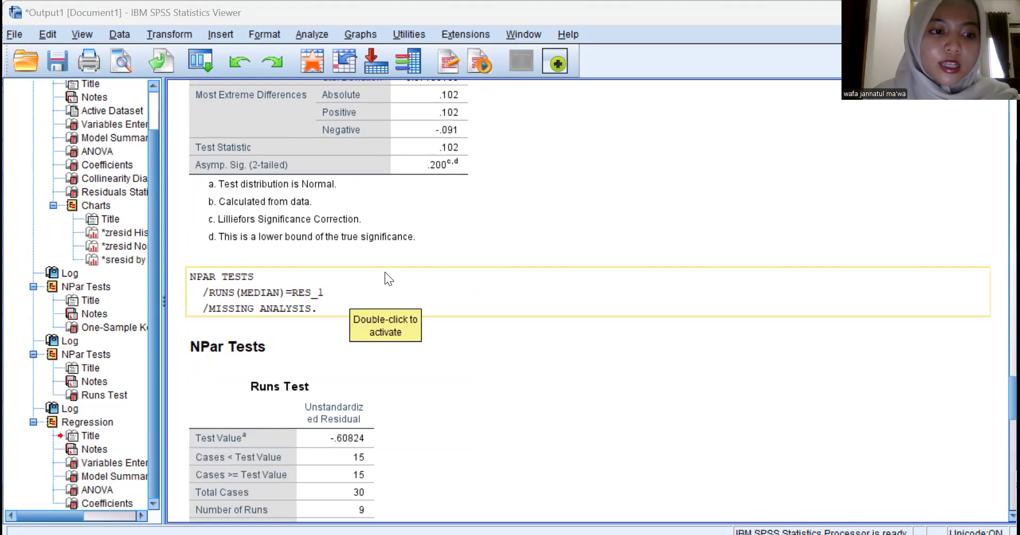
scroll(360, 271, down, 6)
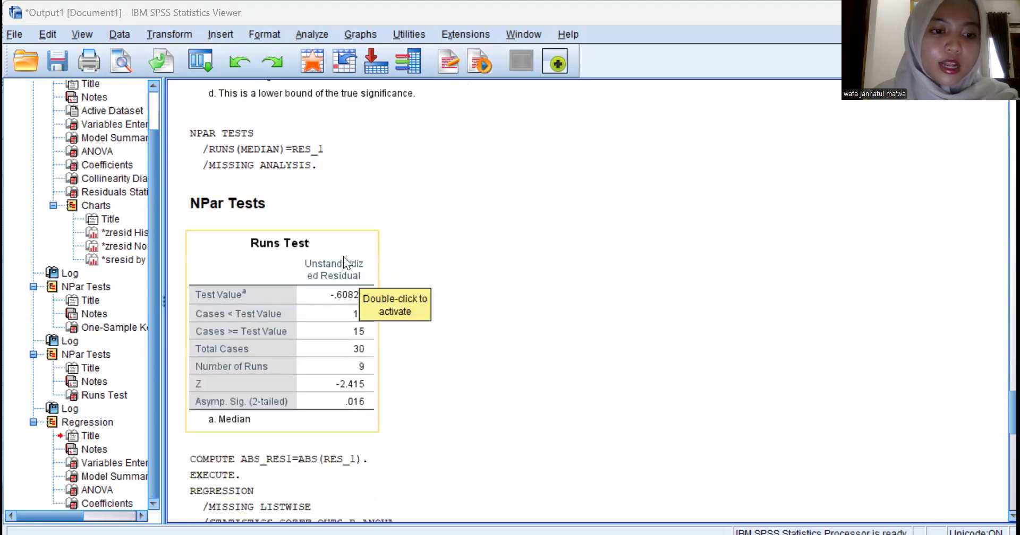
scroll(386, 237, up, 6)
scroll(386, 236, up, 15)
scroll(385, 237, down, 20)
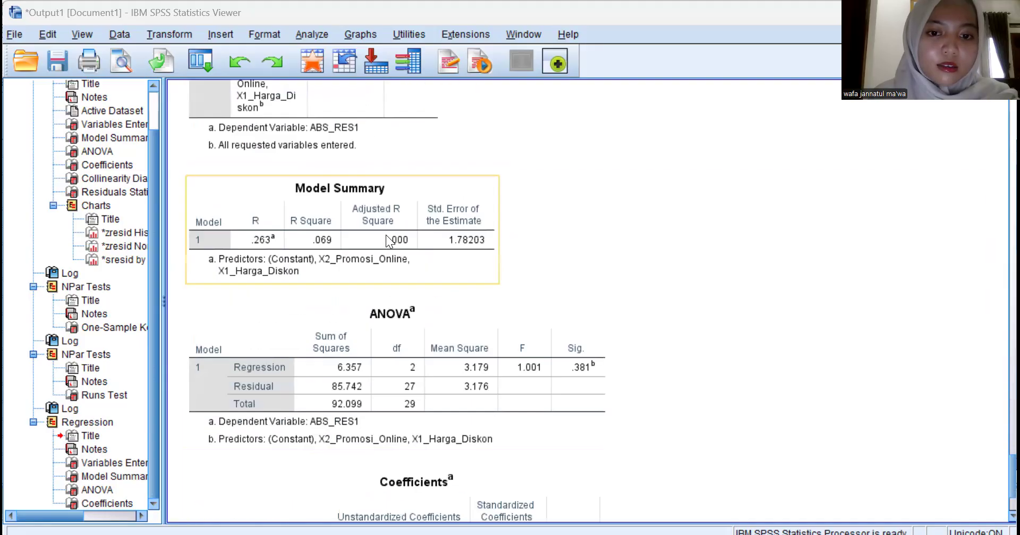
scroll(449, 236, up, 20)
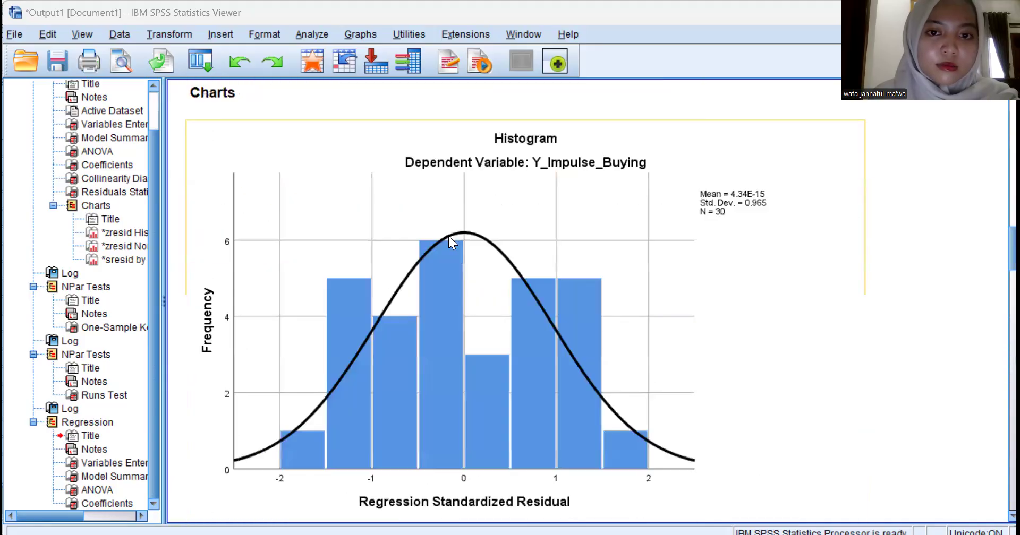
scroll(449, 236, up, 12)
scroll(449, 237, up, 5)
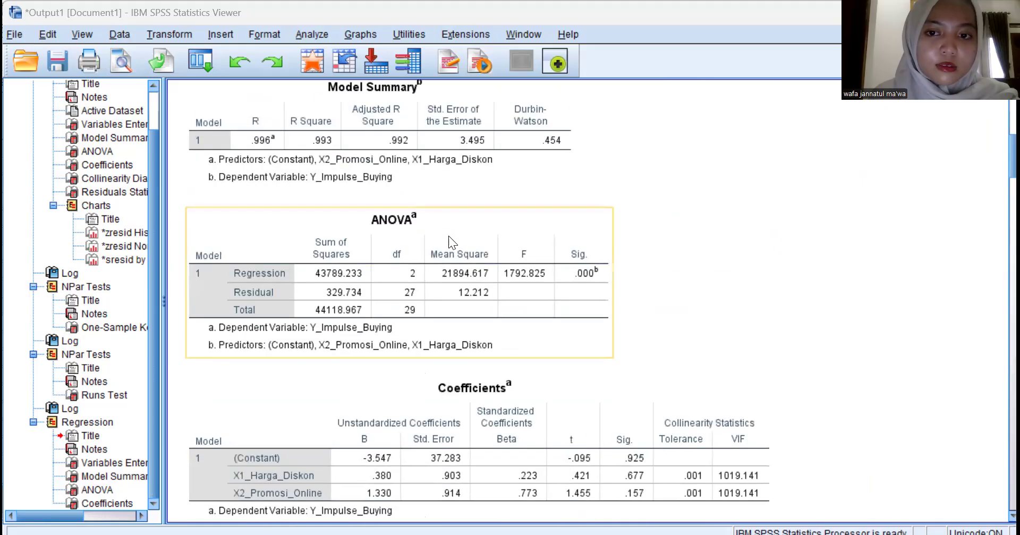
scroll(449, 236, up, 1)
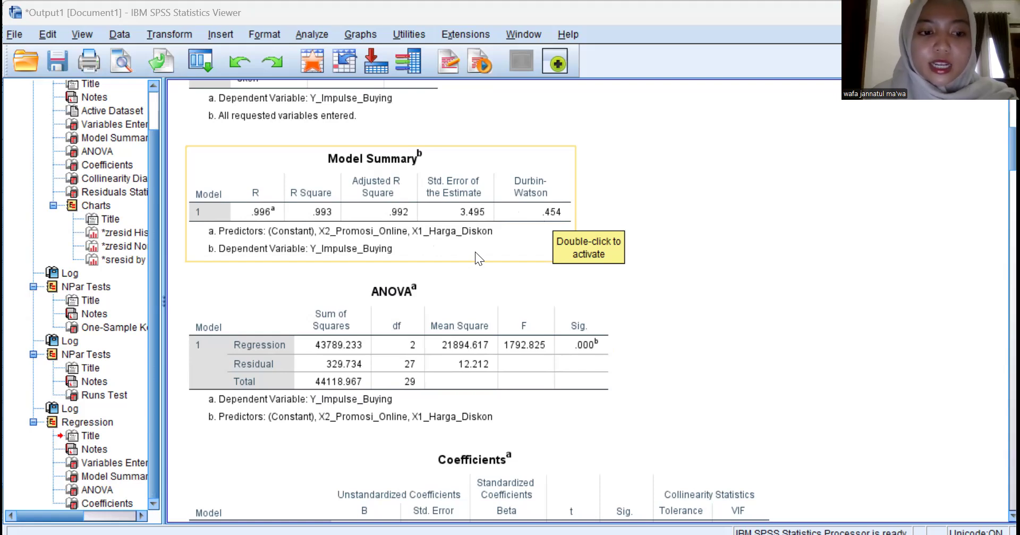
Examine the Runs Test table of the unstandardized residuals, including its significance, to assess autocorrelation
scroll(460, 257, down, 5)
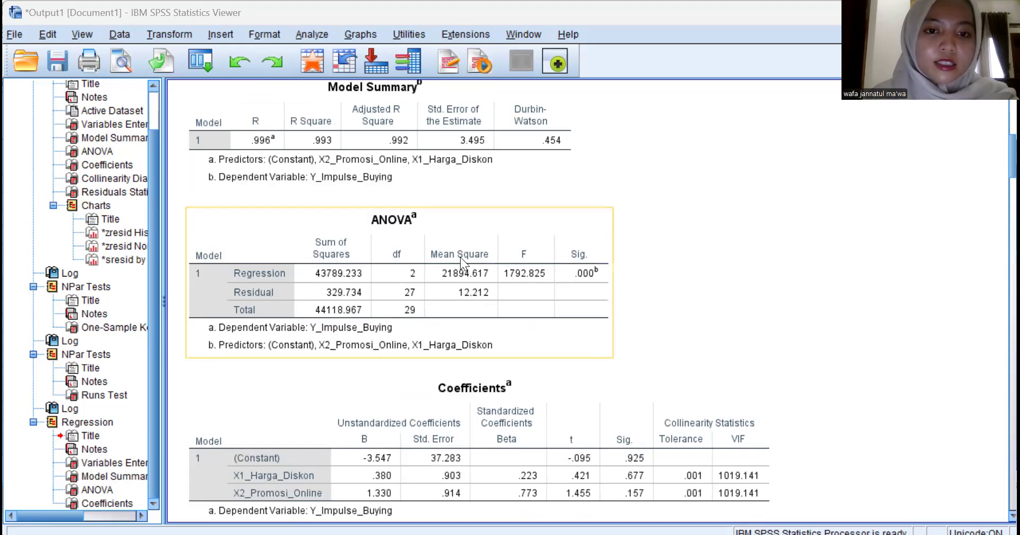
scroll(458, 254, down, 3)
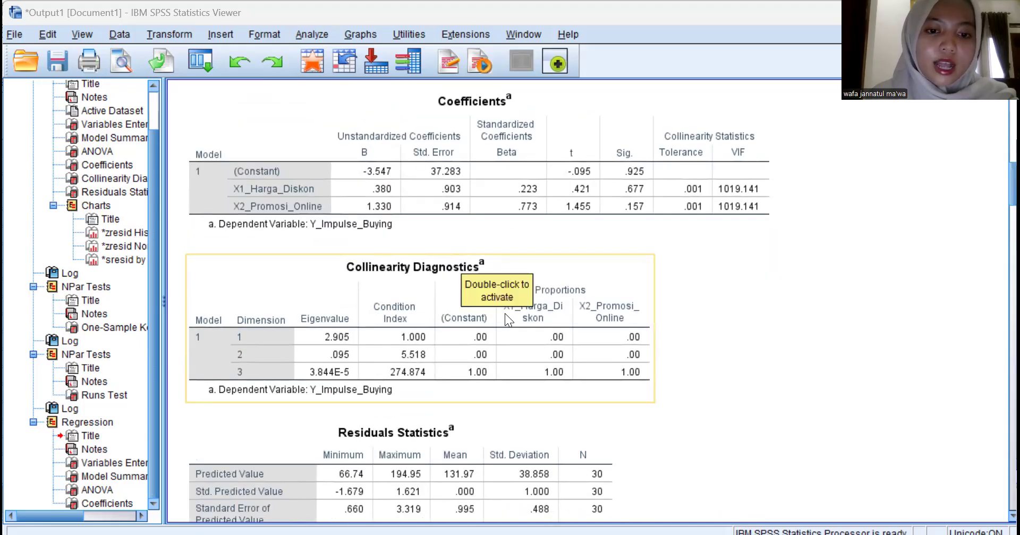
scroll(505, 313, down, 3)
scroll(504, 313, down, 20)
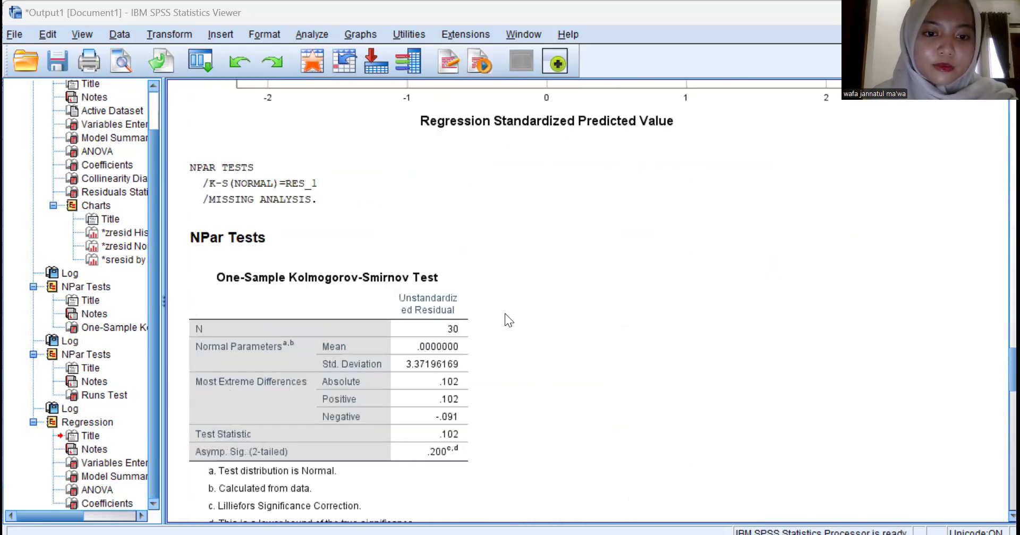
scroll(504, 313, down, 7)
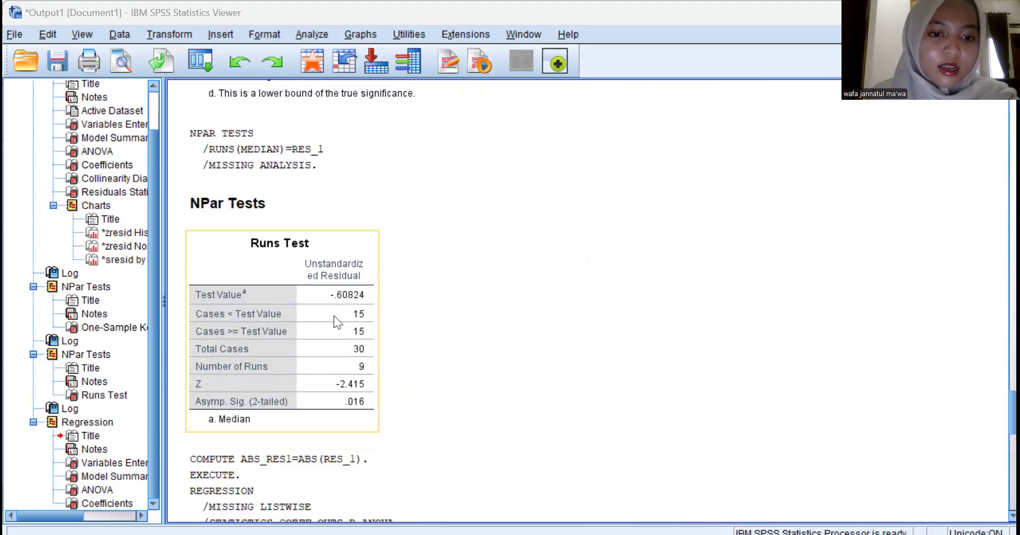
click(345, 344)
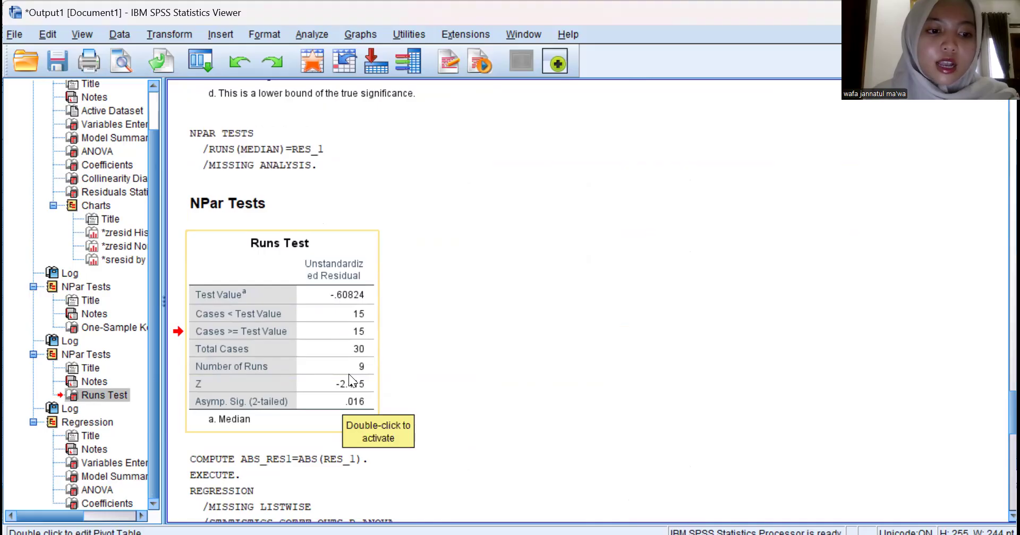
scroll(348, 374, down, 3)
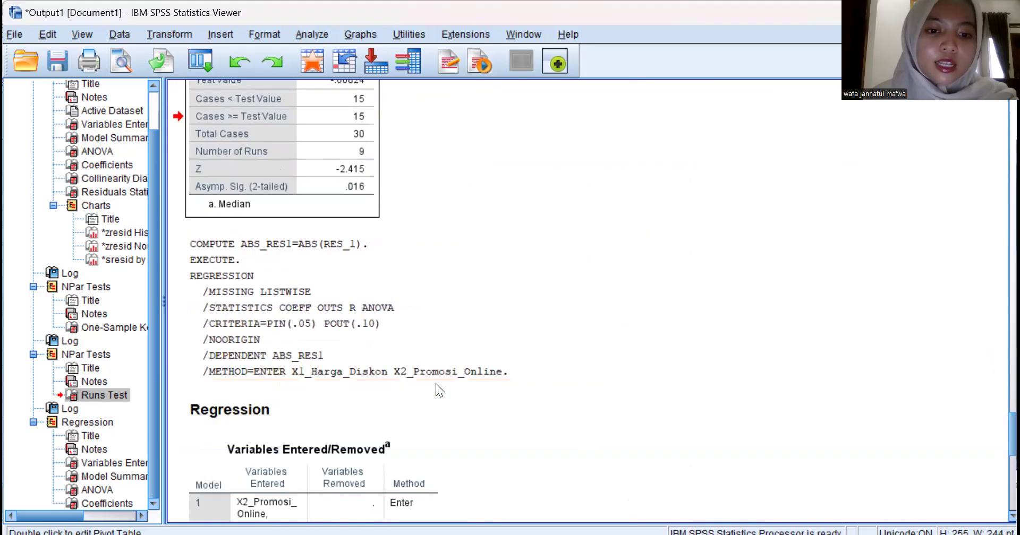
scroll(435, 384, down, 2)
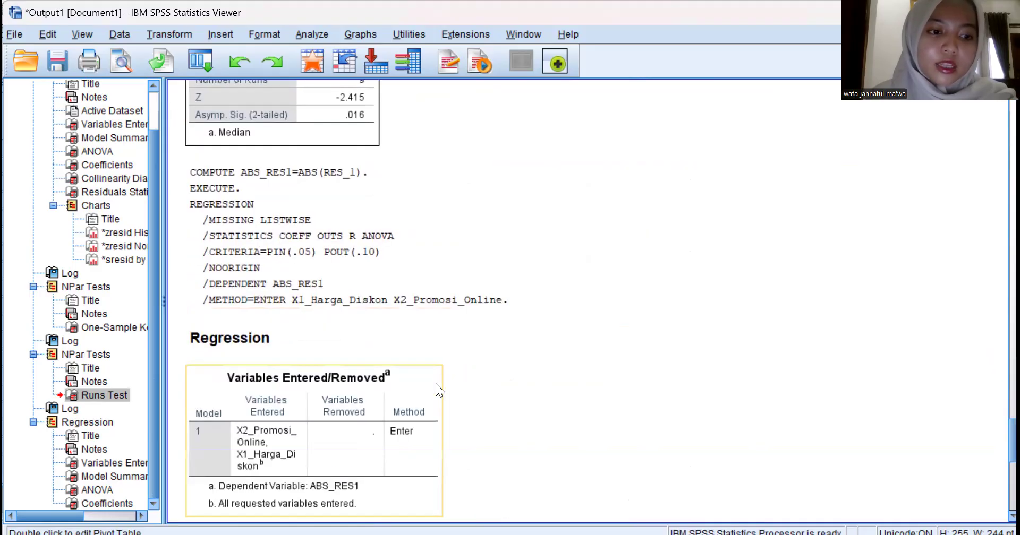
Inspect the significance, tolerance and VIF of both predictors in the Y_Impulse_Buying Coefficients table to assess multicollinearity
scroll(436, 384, up, 10)
scroll(436, 383, up, 15)
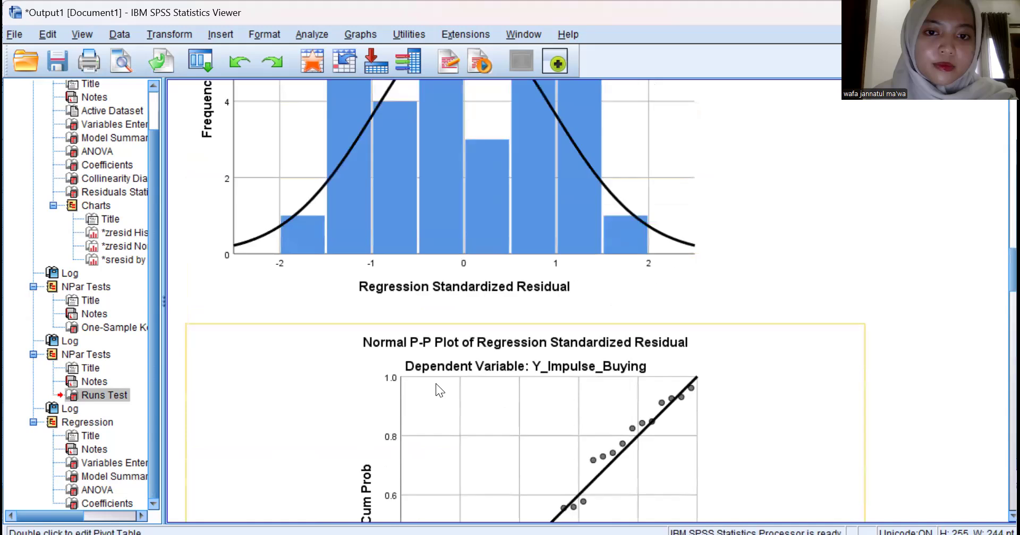
scroll(436, 384, up, 8)
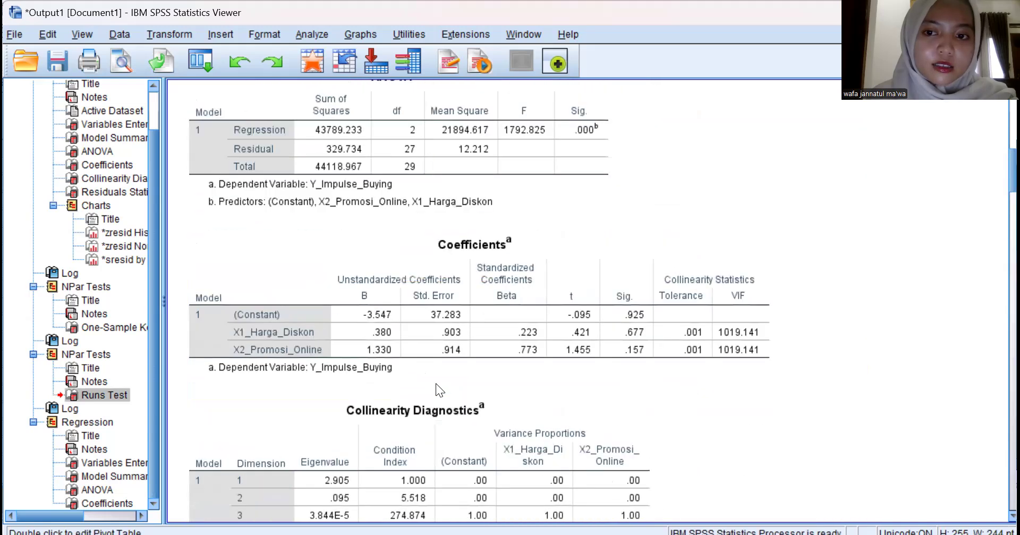
click(620, 351)
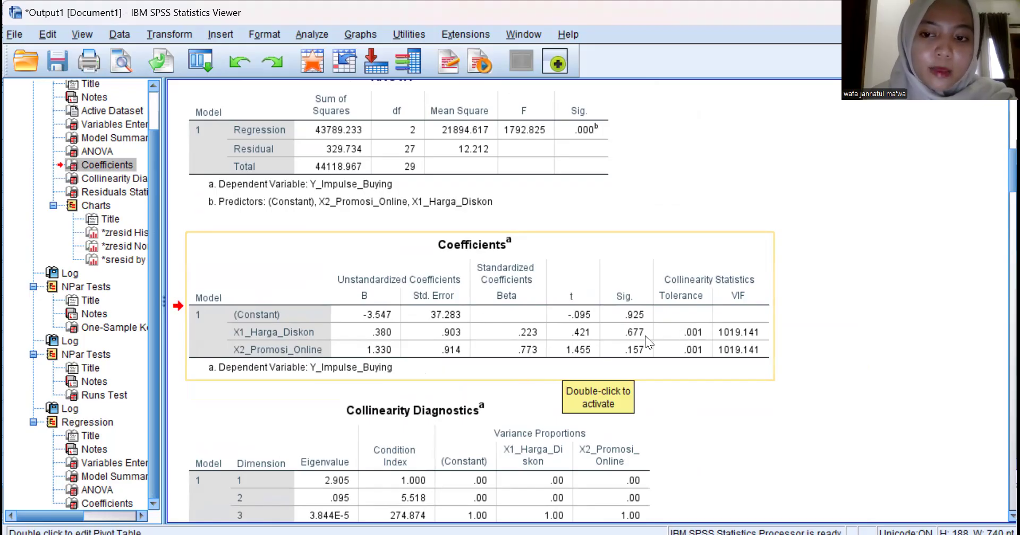
click(739, 327)
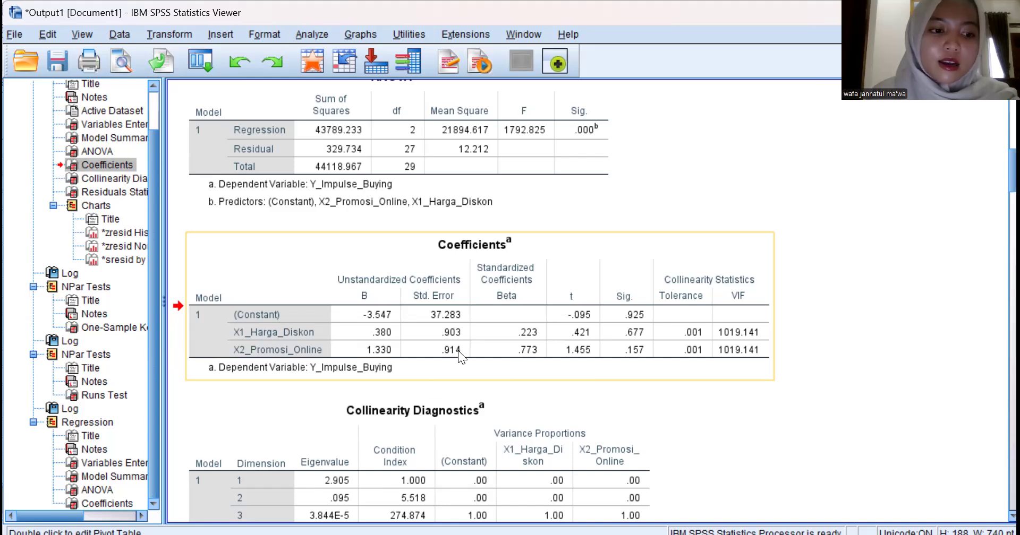
Examine the scatterplot of studentized residuals against standardized predicted values to assess heteroscedasticity
scroll(458, 351, up, 10)
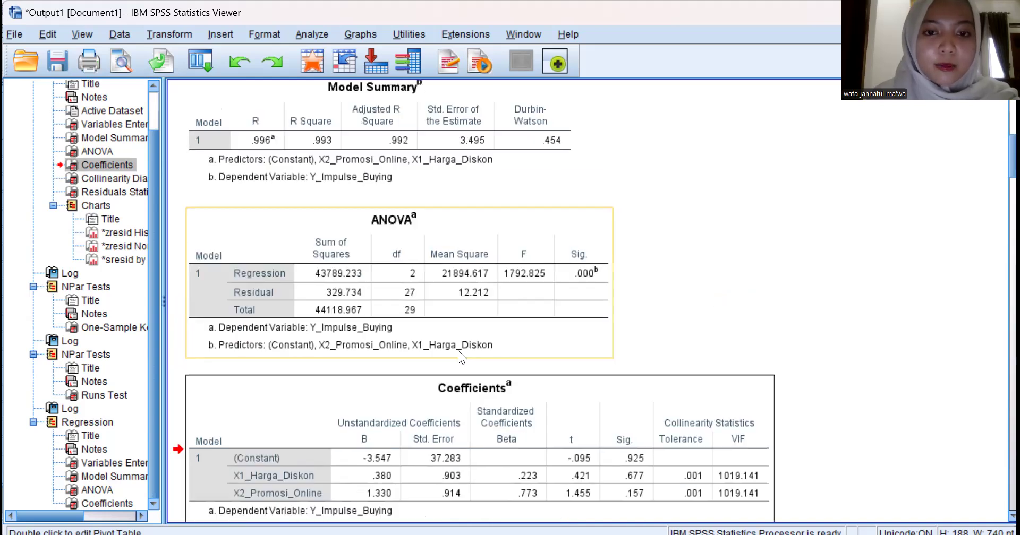
scroll(458, 351, down, 6)
scroll(458, 351, down, 20)
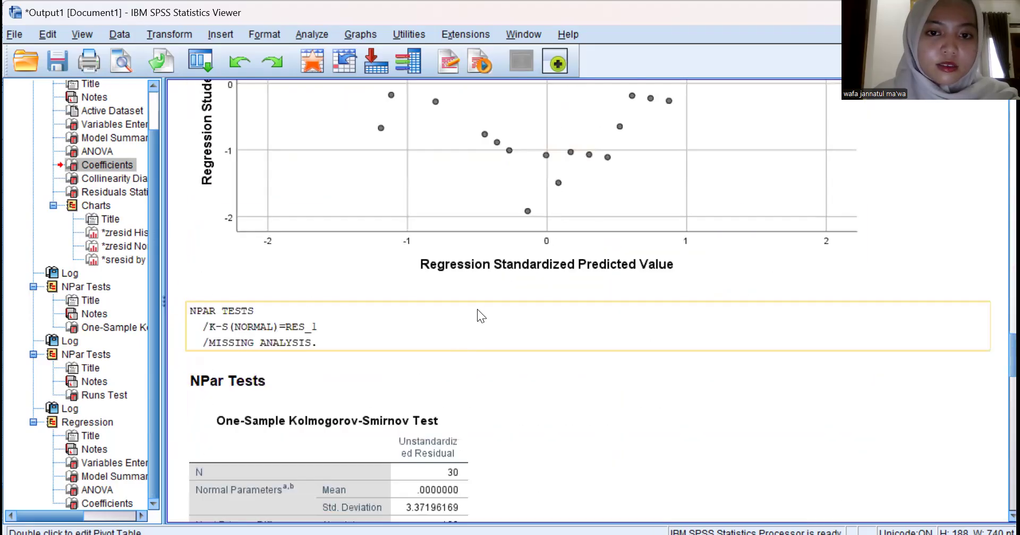
scroll(477, 309, up, 3)
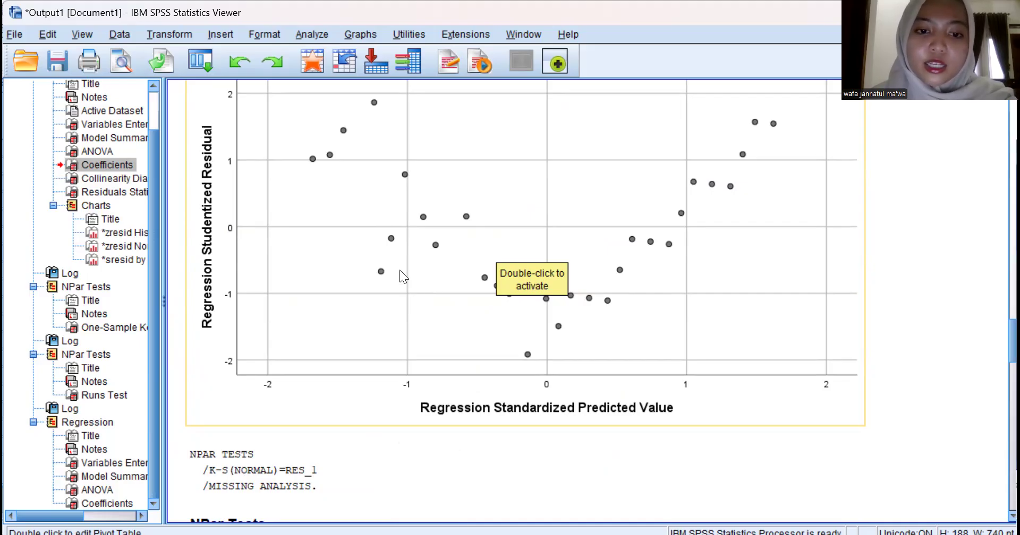
Review the ABS_RES1 regression output, especially the predictors' significance in its Coefficients table, to assess heteroscedasticity
scroll(368, 280, down, 3)
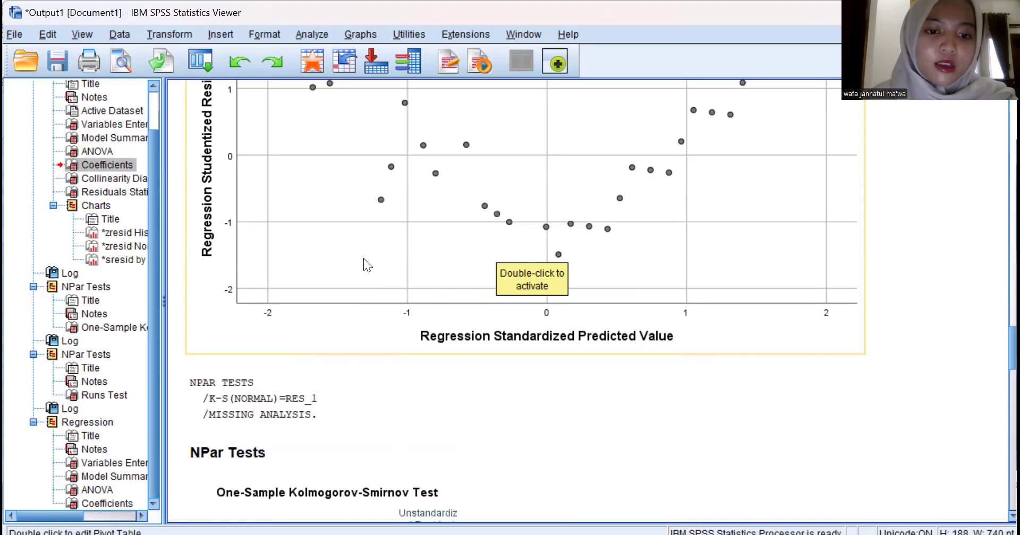
scroll(364, 259, down, 9)
scroll(376, 238, down, 5)
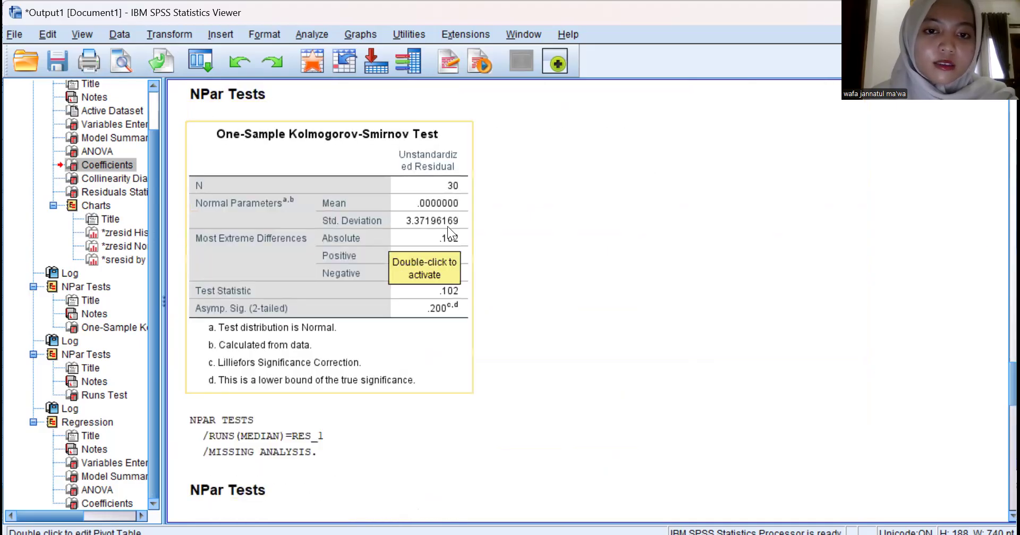
scroll(571, 244, down, 15)
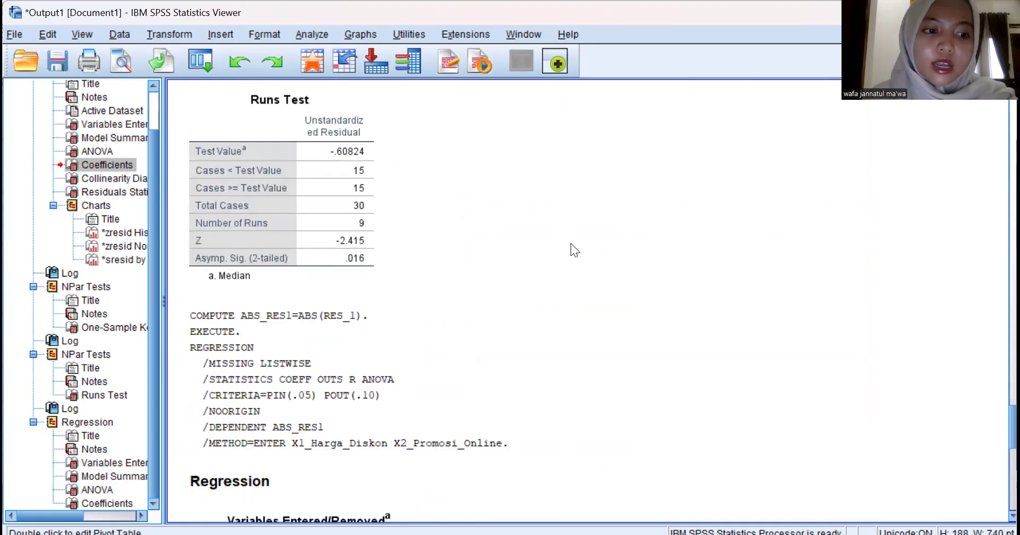
scroll(471, 280, down, 6)
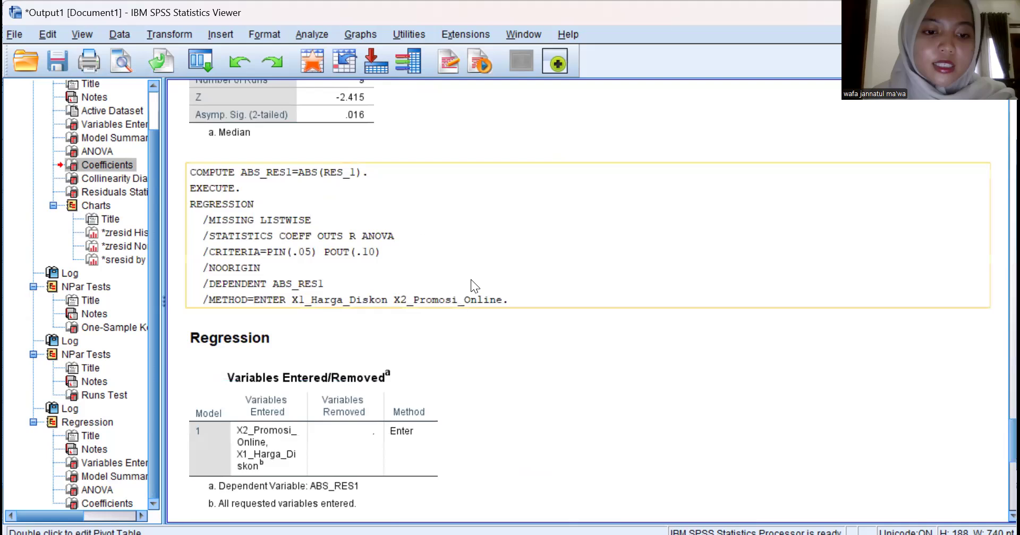
scroll(450, 292, down, 20)
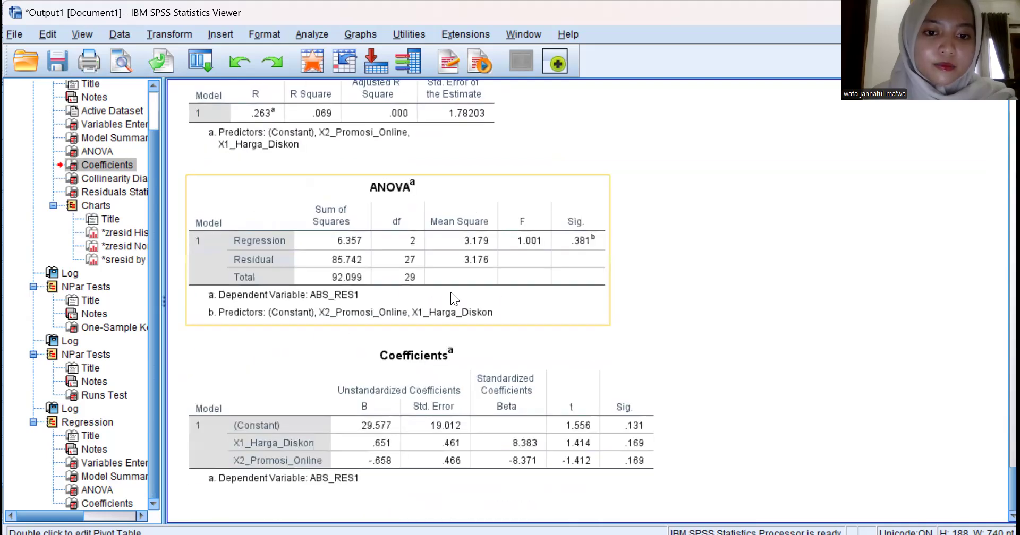
scroll(504, 294, up, 6)
scroll(505, 294, down, 6)
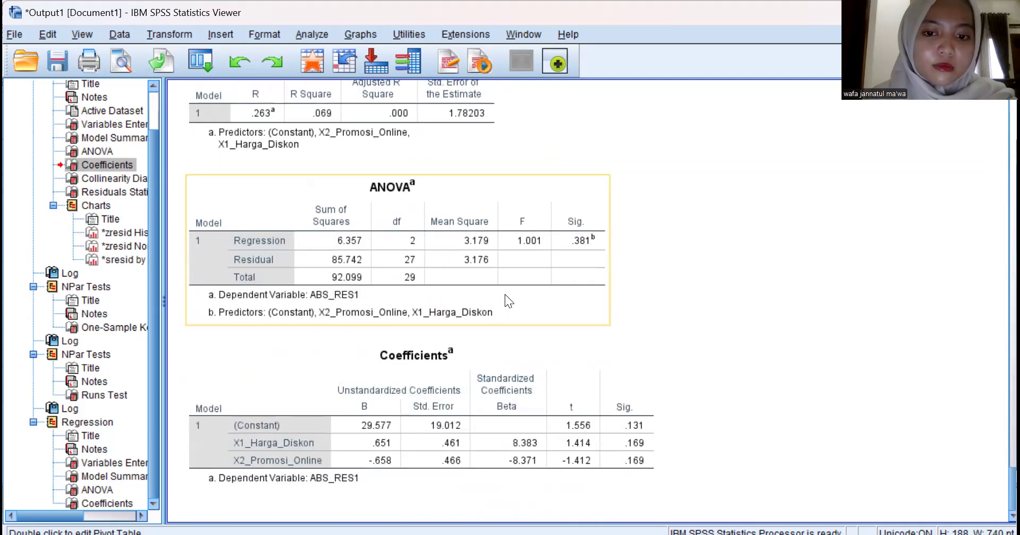
scroll(507, 325, up, 6)
scroll(506, 325, down, 6)
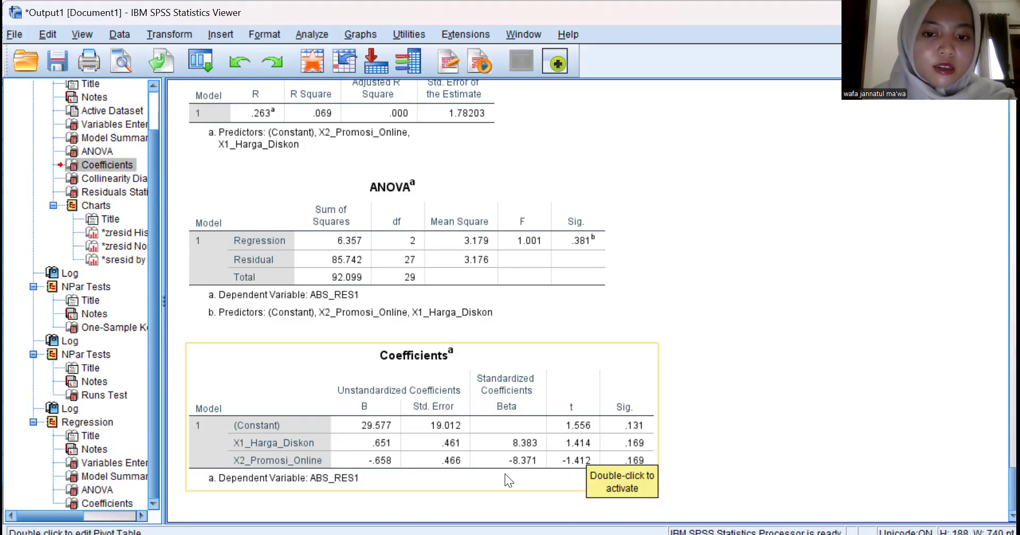
Review the Coefficients and ANOVA tables of the Y_Impulse_Buying regression to interpret the predictors' partial and joint effects
scroll(511, 331, up, 3)
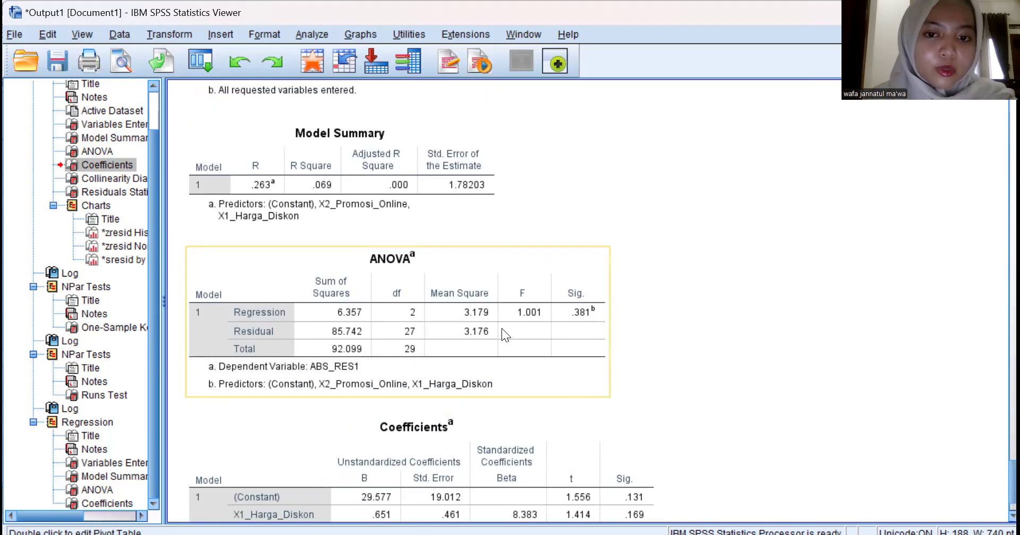
scroll(560, 279, up, 15)
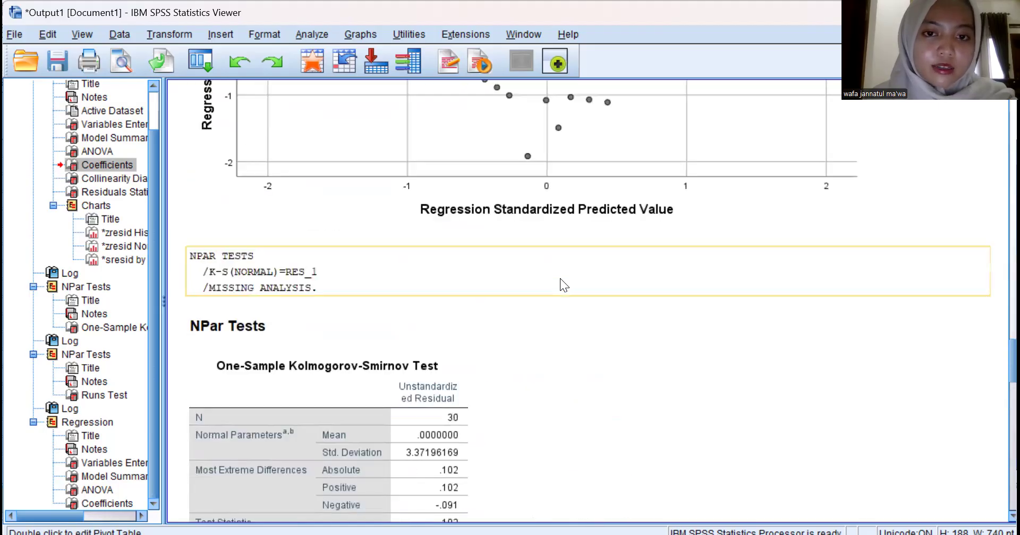
scroll(560, 277, up, 15)
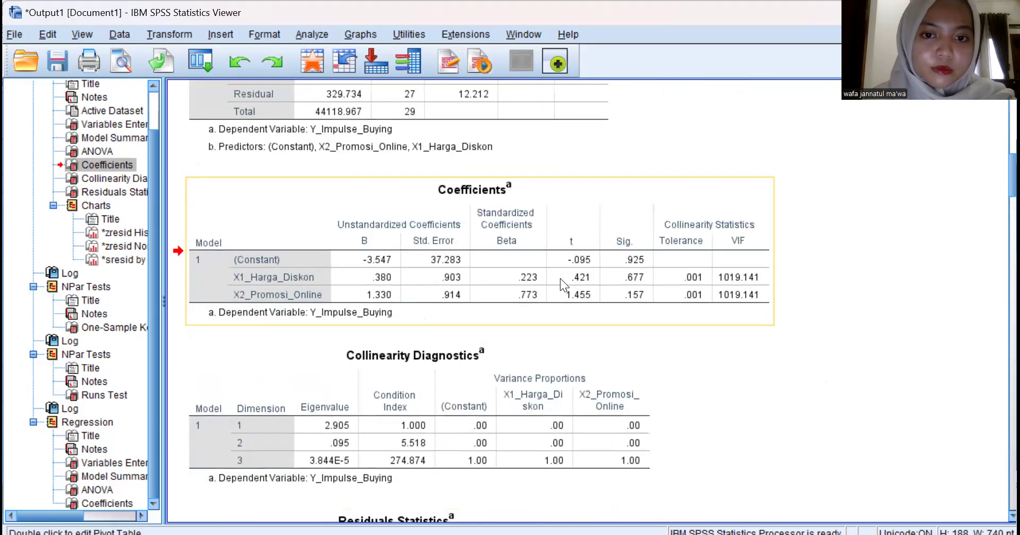
scroll(560, 278, up, 9)
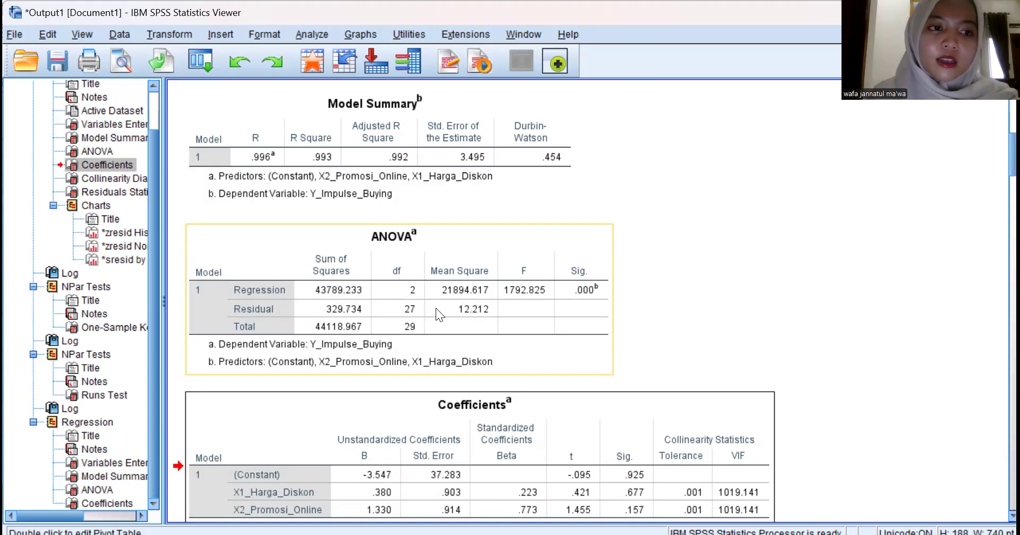
scroll(435, 308, down, 3)
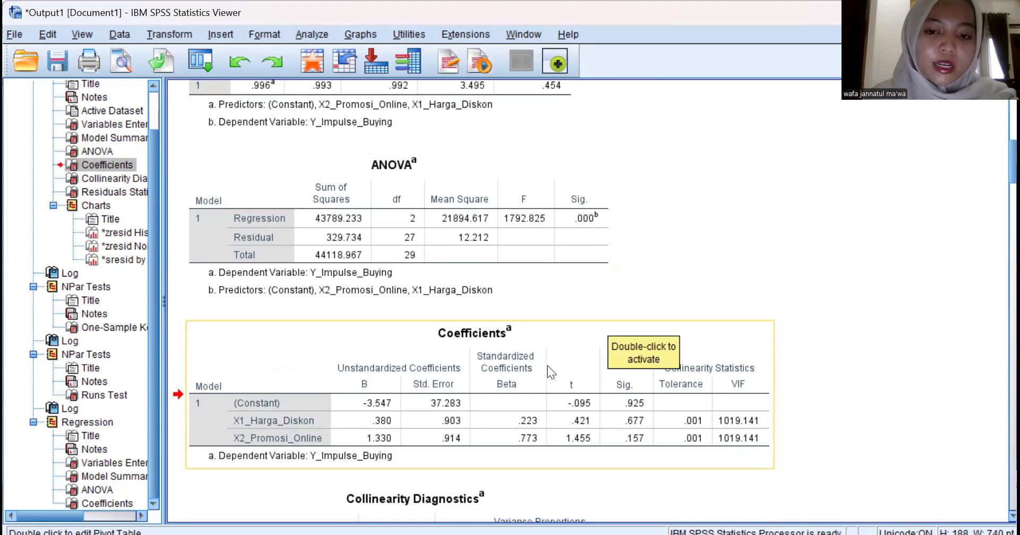
Examine the R Square values in the Model Summary table of the Y_Impulse_Buying regression to assess the coefficient of determination
scroll(548, 366, down, 3)
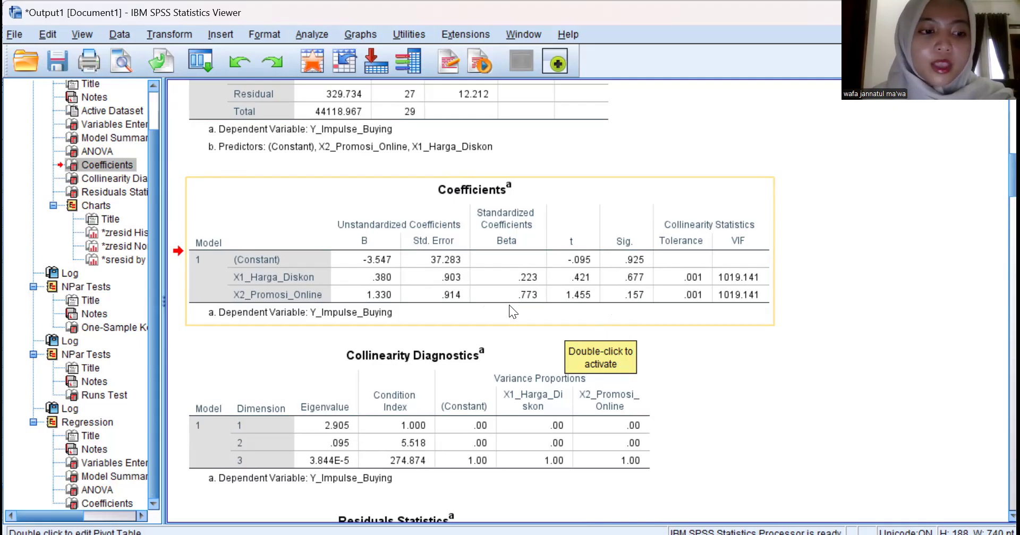
scroll(495, 311, down, 4)
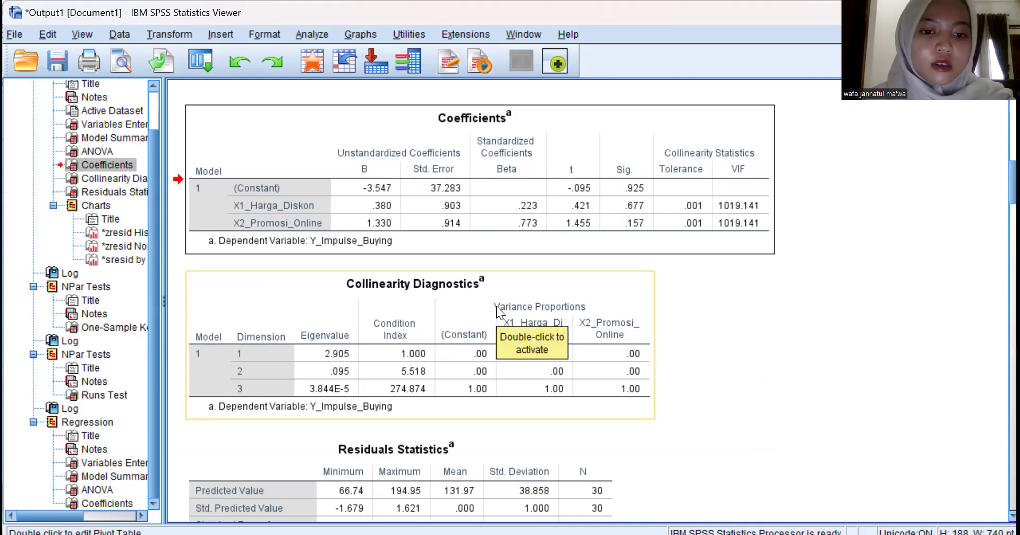
scroll(469, 311, down, 15)
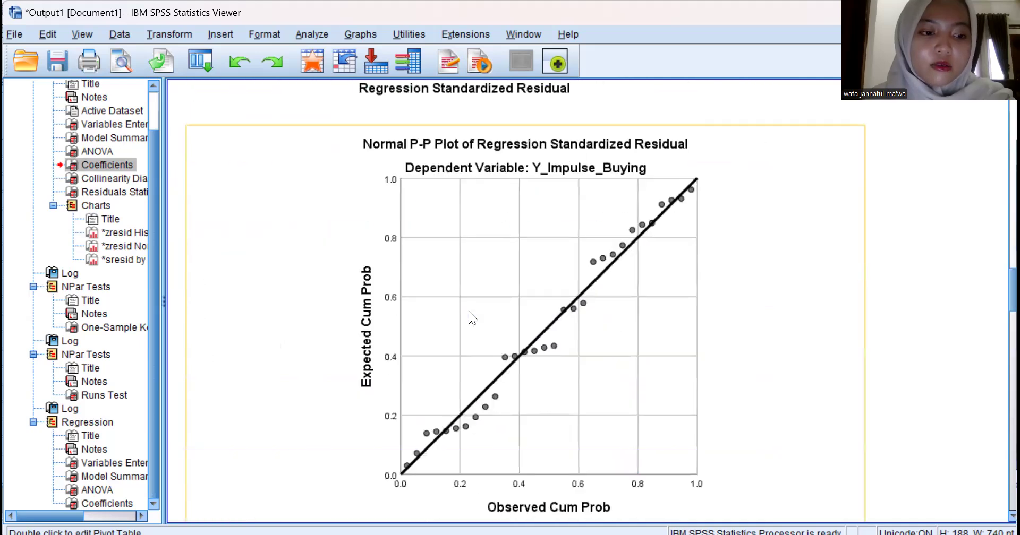
scroll(469, 312, up, 15)
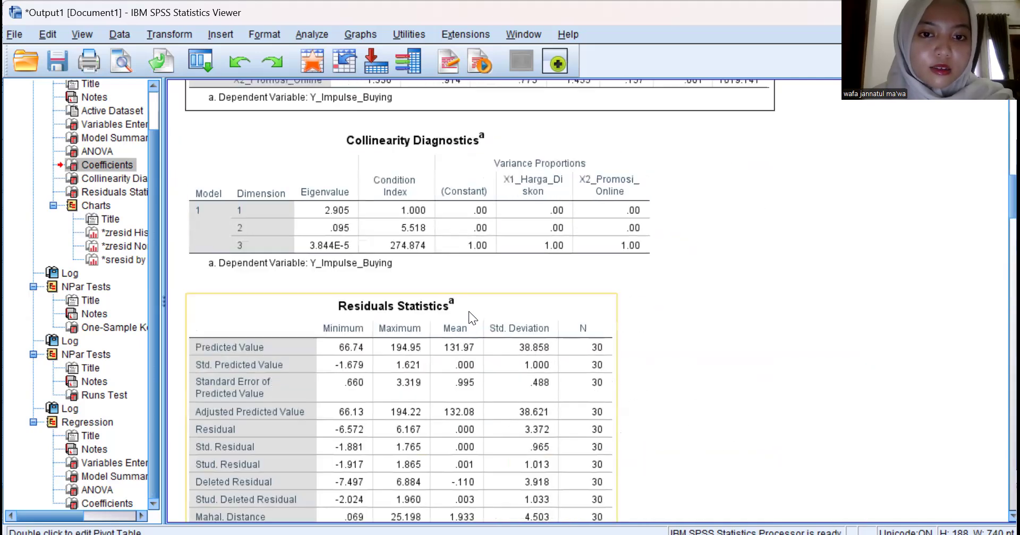
scroll(469, 312, up, 3)
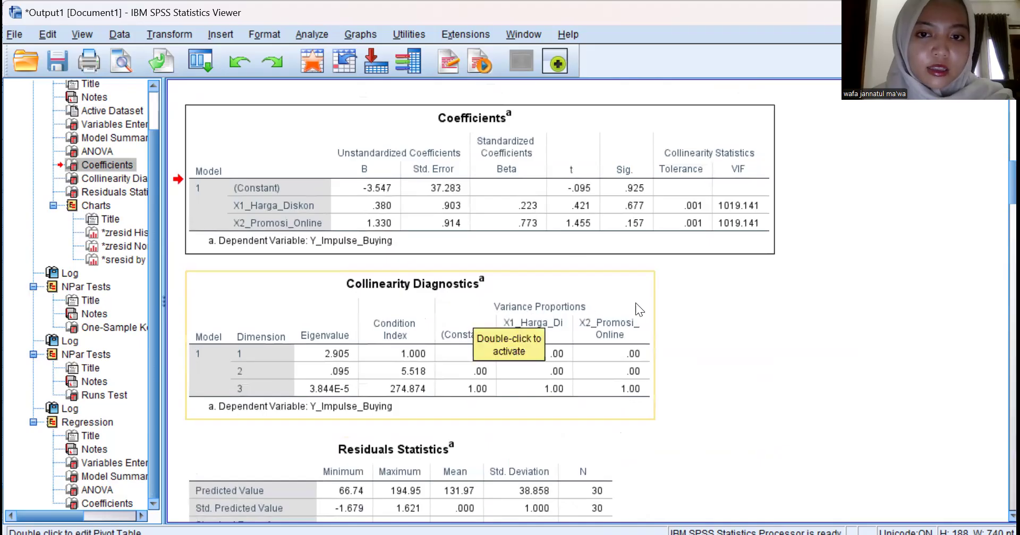
scroll(637, 309, up, 3)
scroll(644, 304, up, 4)
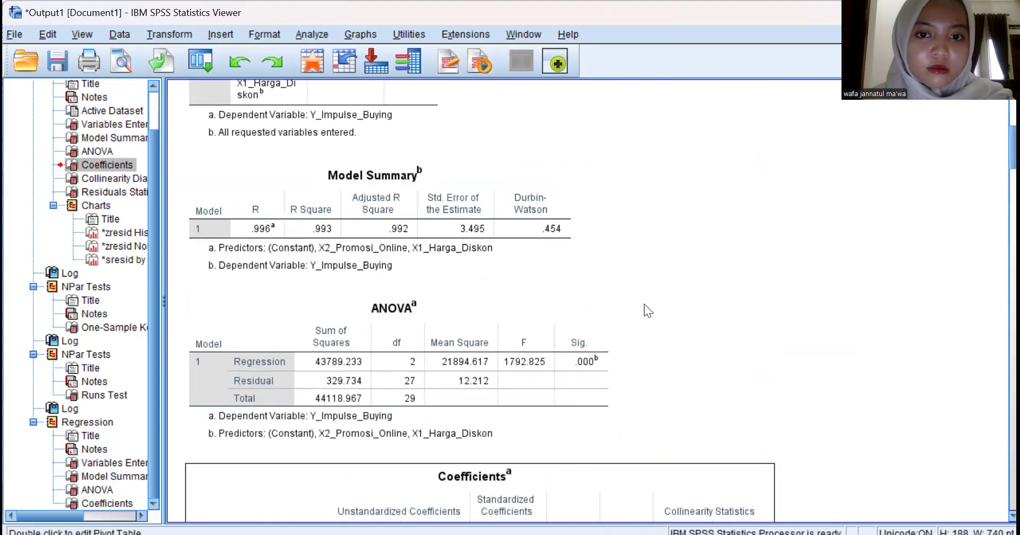
scroll(536, 277, up, 1)
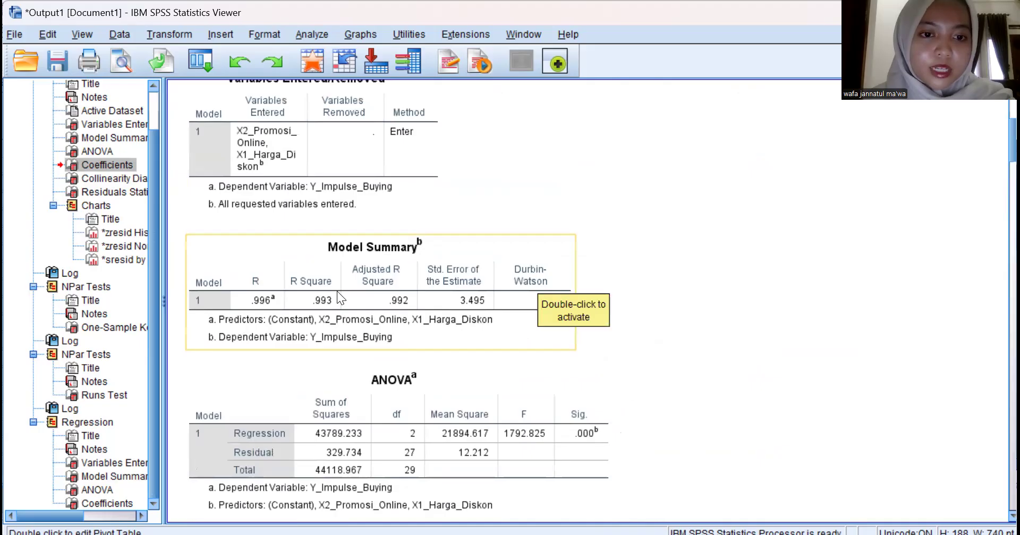